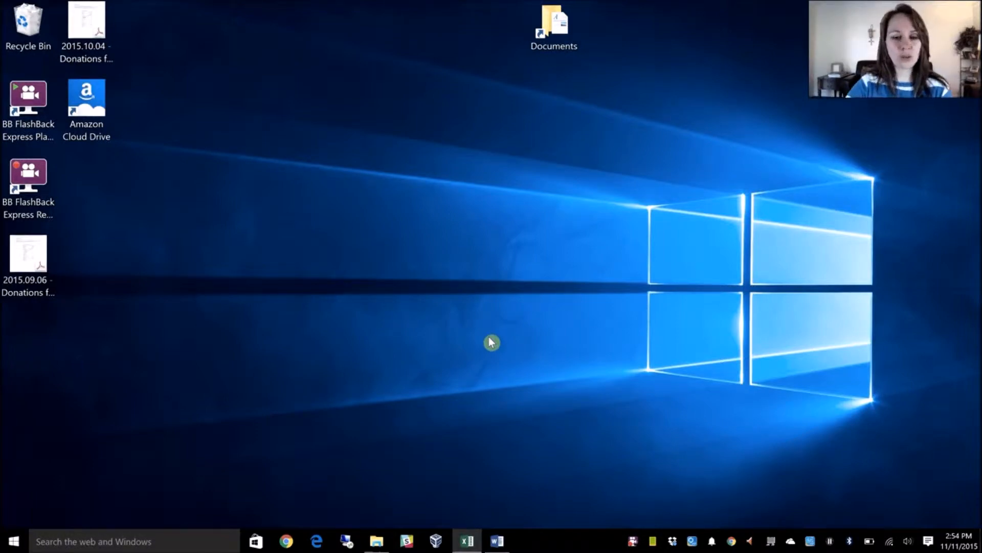
Switch to the Christmas Card List workbook in Excel and filter the 2015 Sent column to exclude blanks.
click(467, 541)
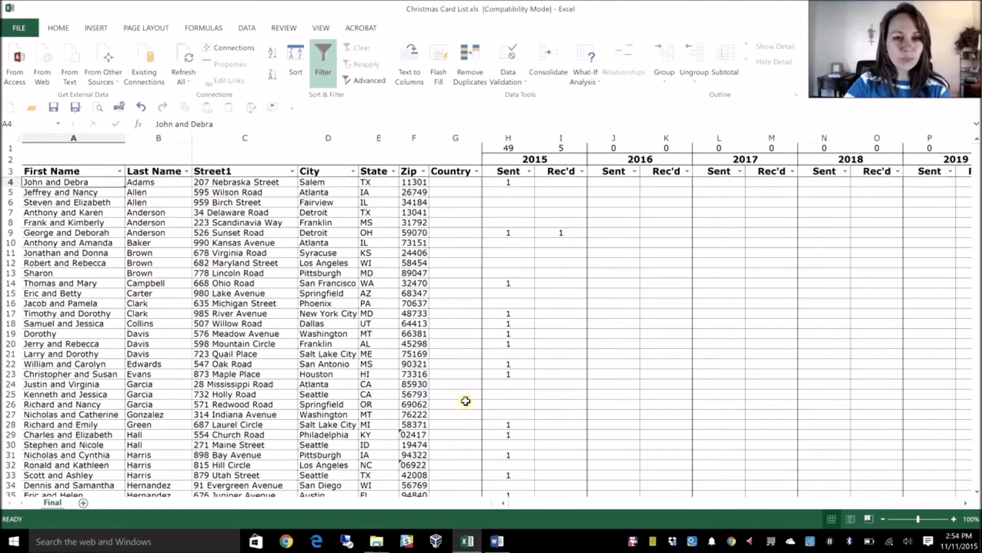
scroll(357, 286, down, 6)
scroll(356, 286, up, 6)
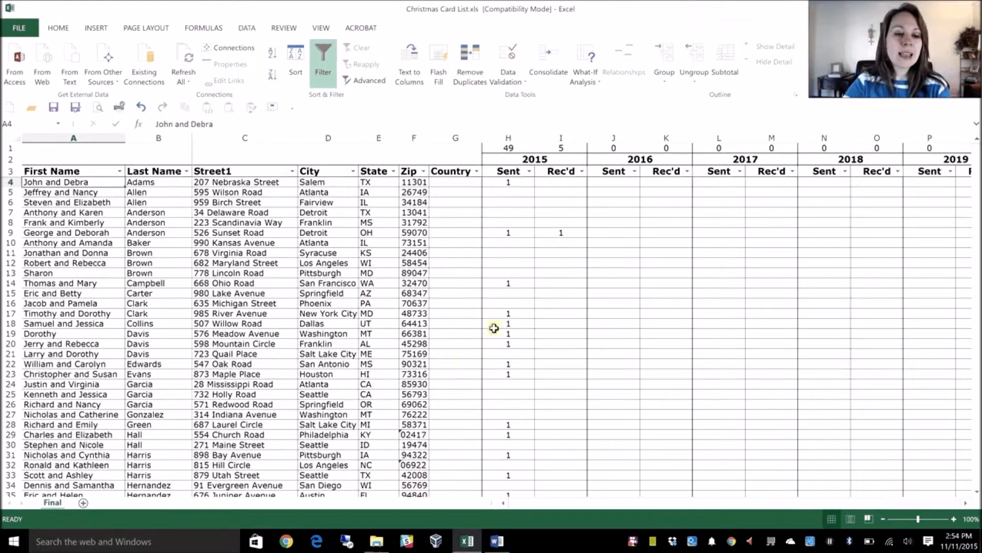
click(529, 171)
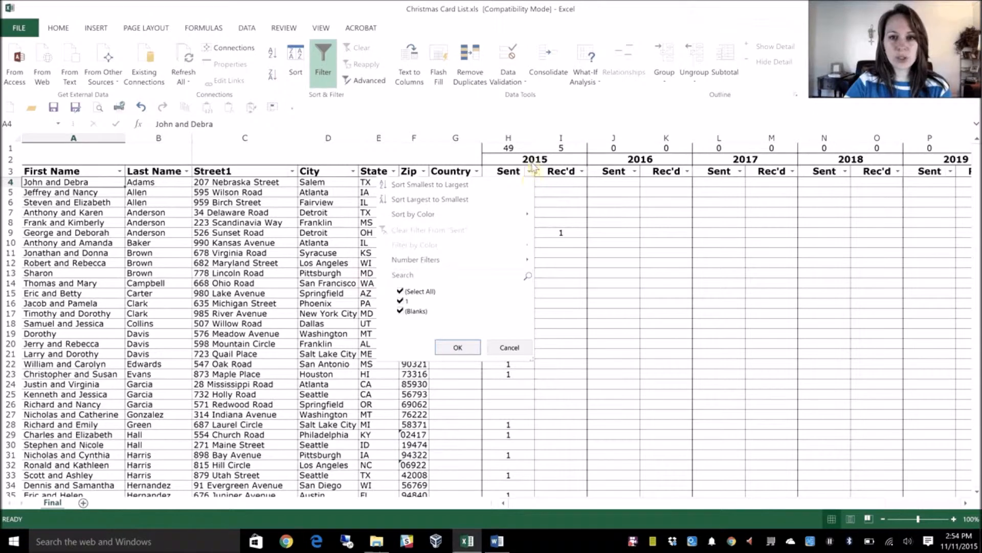
click(400, 311)
click(456, 348)
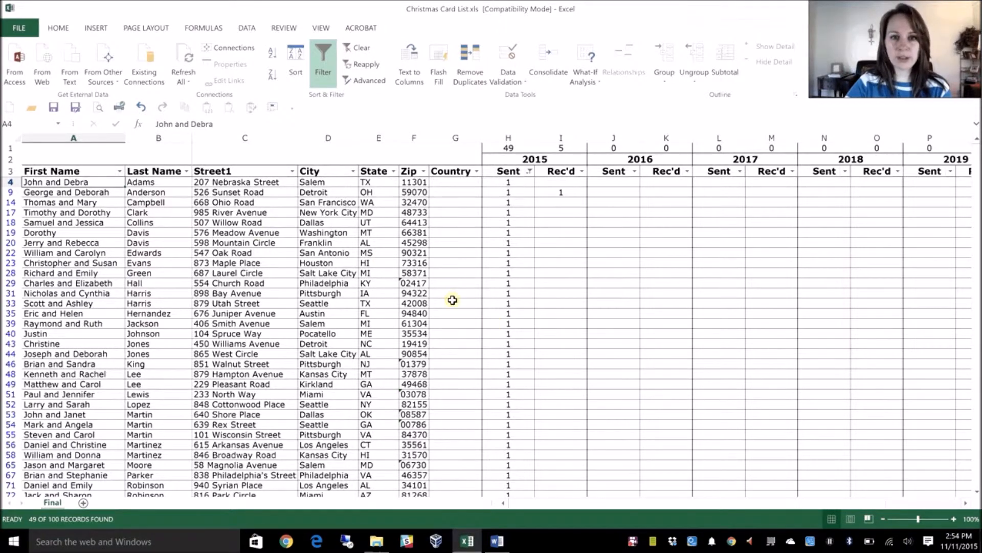
Copy the filtered address list with its headers, from the First Name column through the Zip column.
click(97, 175)
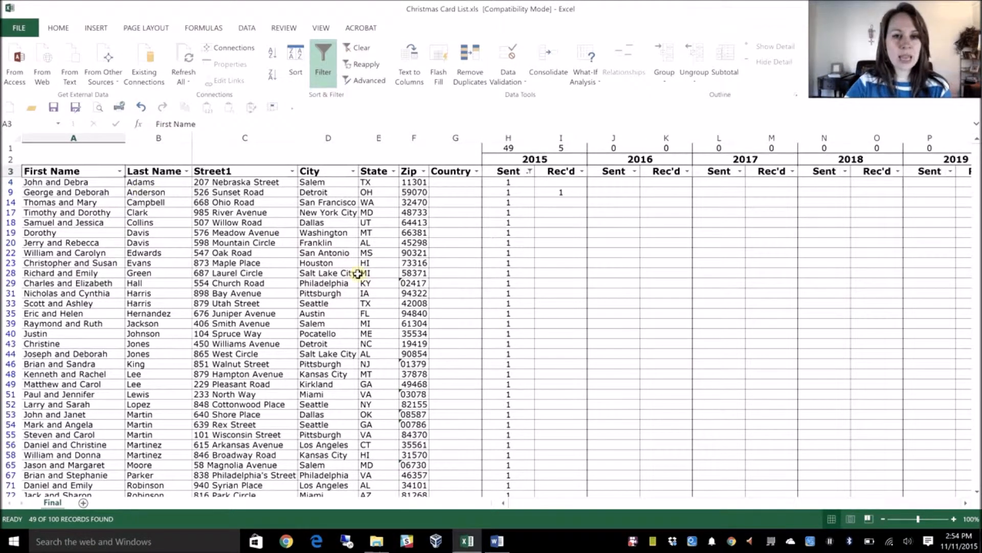
scroll(330, 228, down, 4)
scroll(414, 300, down, 3)
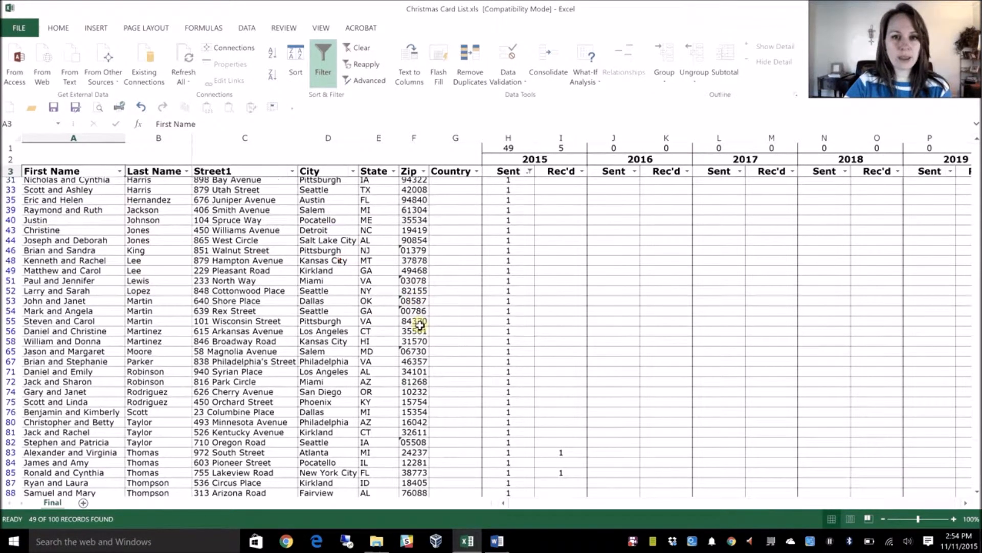
shift+click(406, 472)
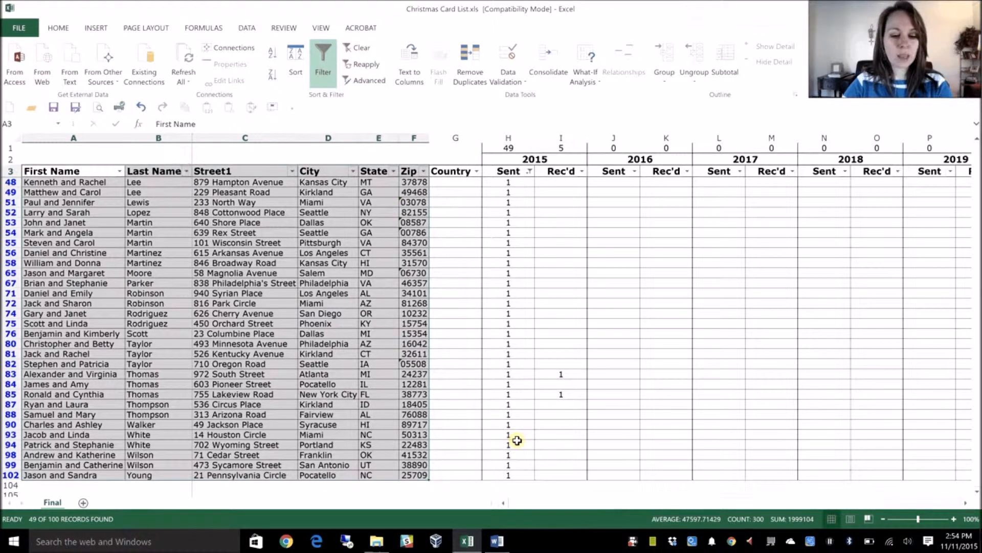
key(ctrl+c)
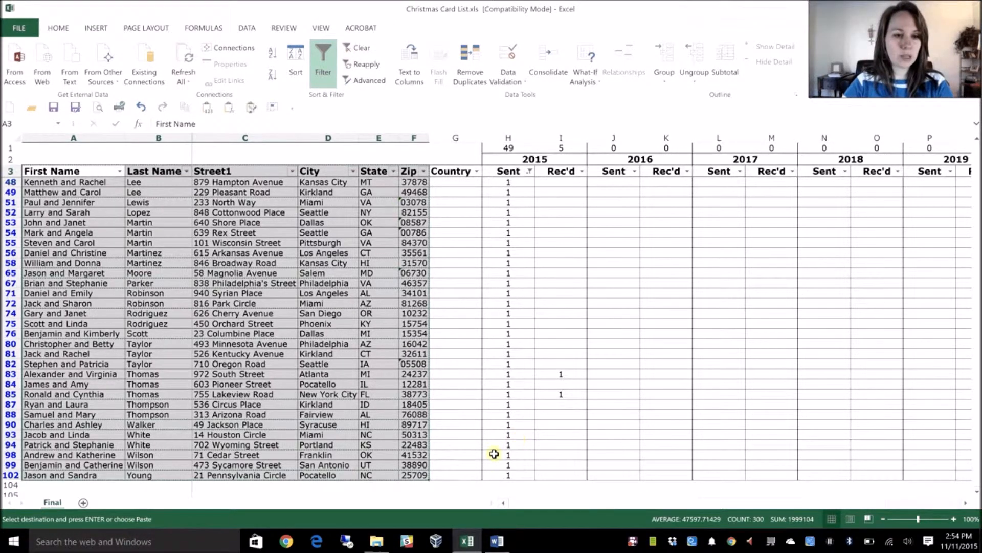
Paste the copied list into a new worksheet and autofit the widths of columns A through F.
click(82, 503)
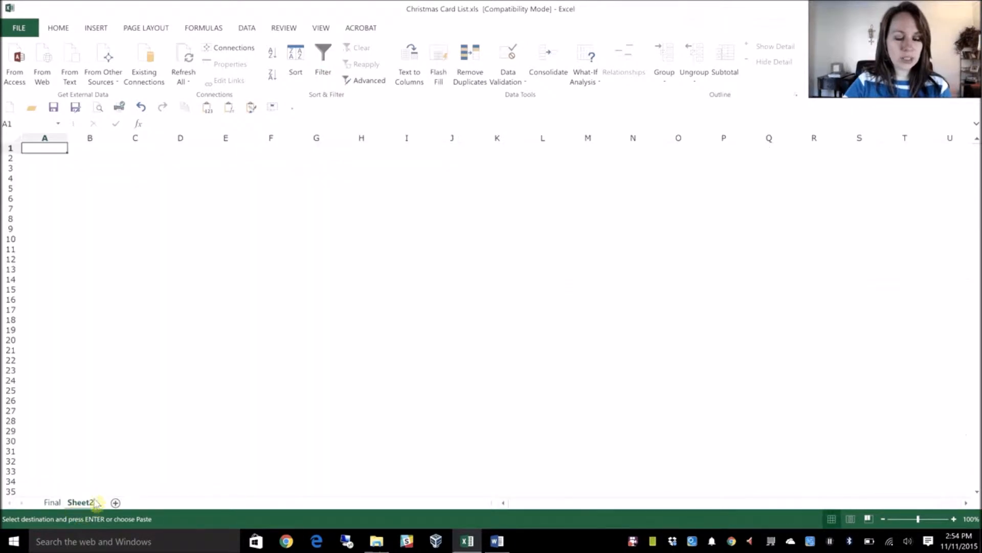
key(ctrl+v)
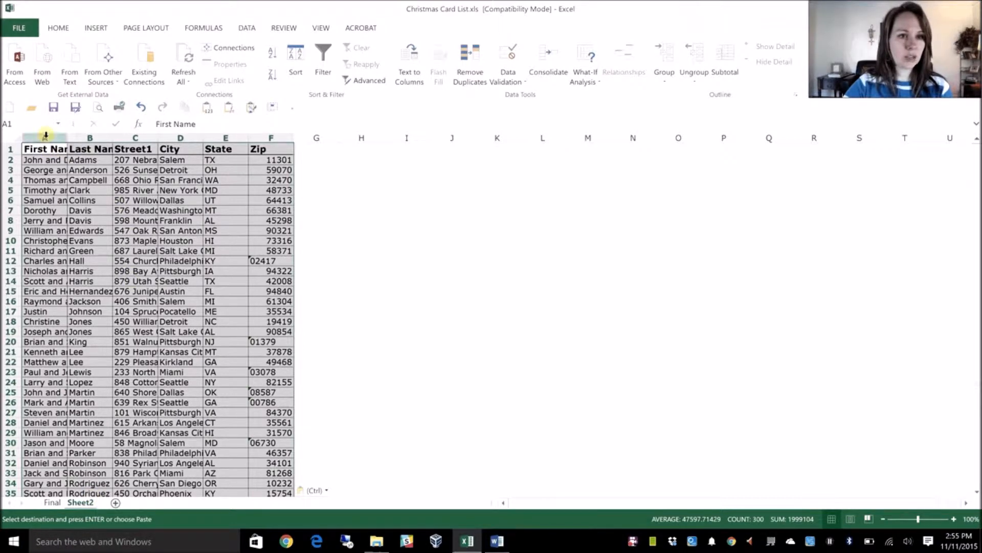
drag(45, 135, 274, 134)
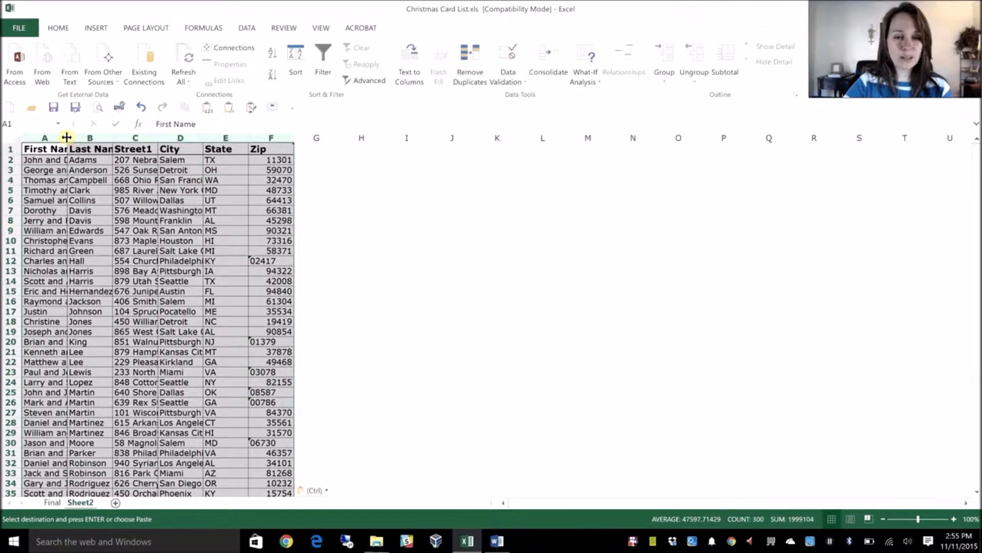
double_click(67, 137)
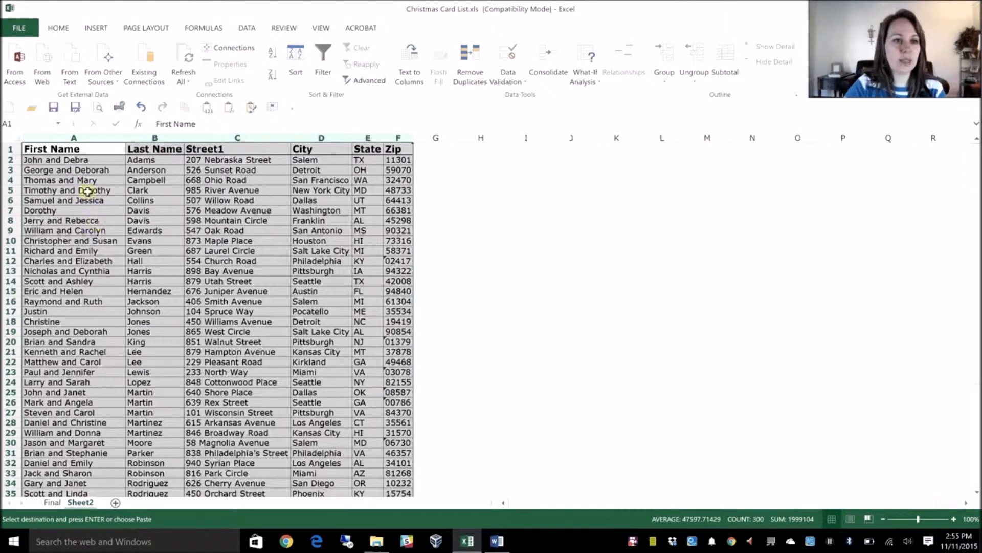
Name the pasted list, from the First Name header in A1 to the last zip code in F50, as List2015.
click(88, 149)
scroll(298, 237, down, 3)
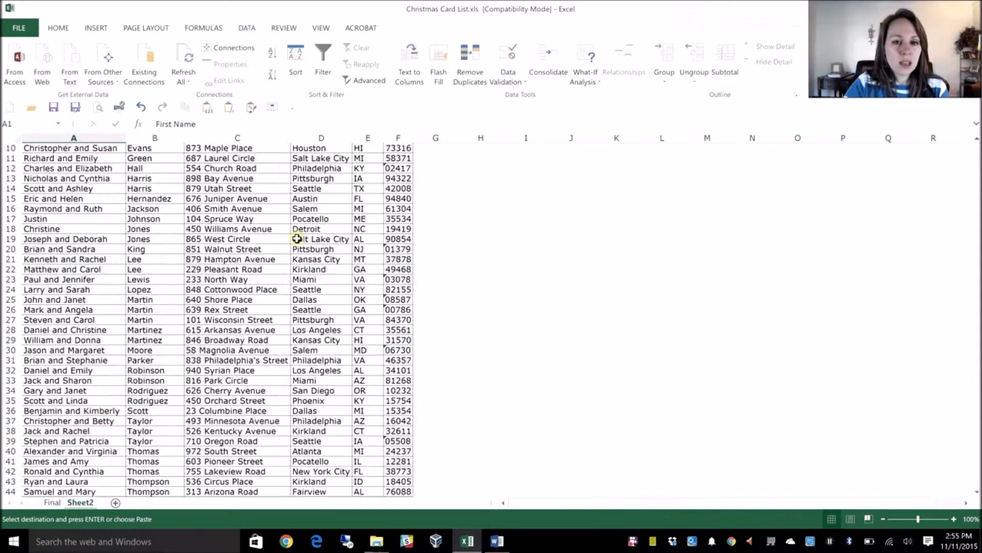
scroll(358, 286, down, 8)
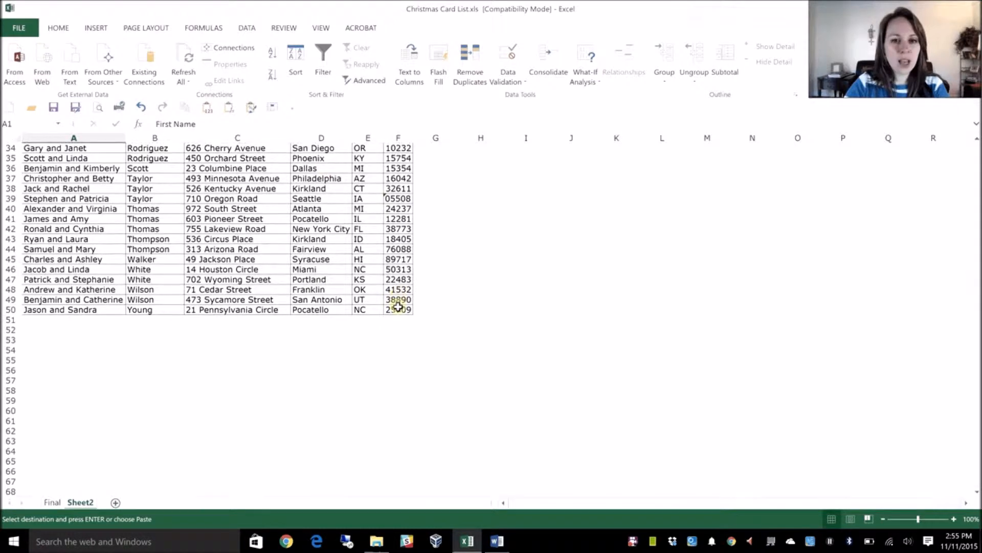
shift+click(398, 306)
scroll(294, 232, up, 11)
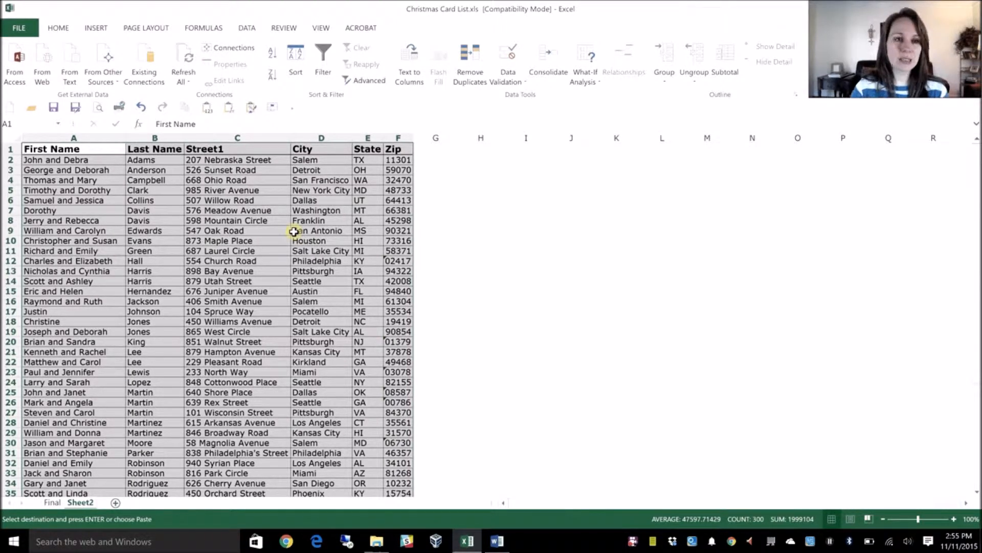
click(34, 126)
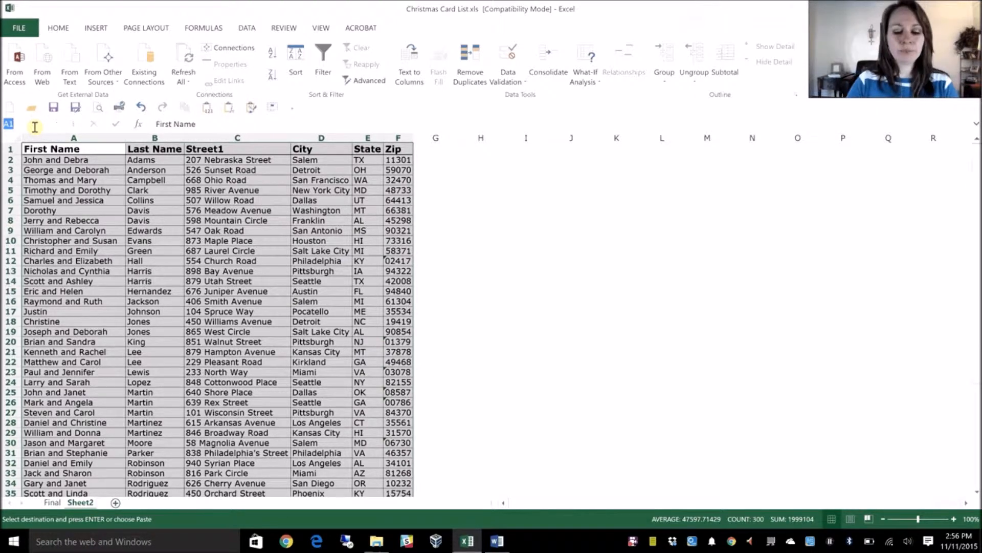
text(List2015)
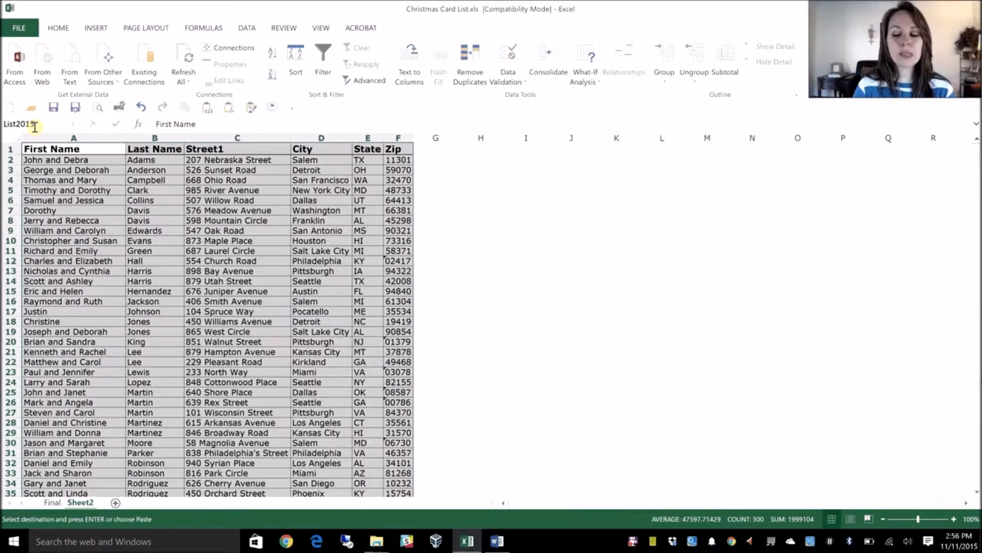
key(Return)
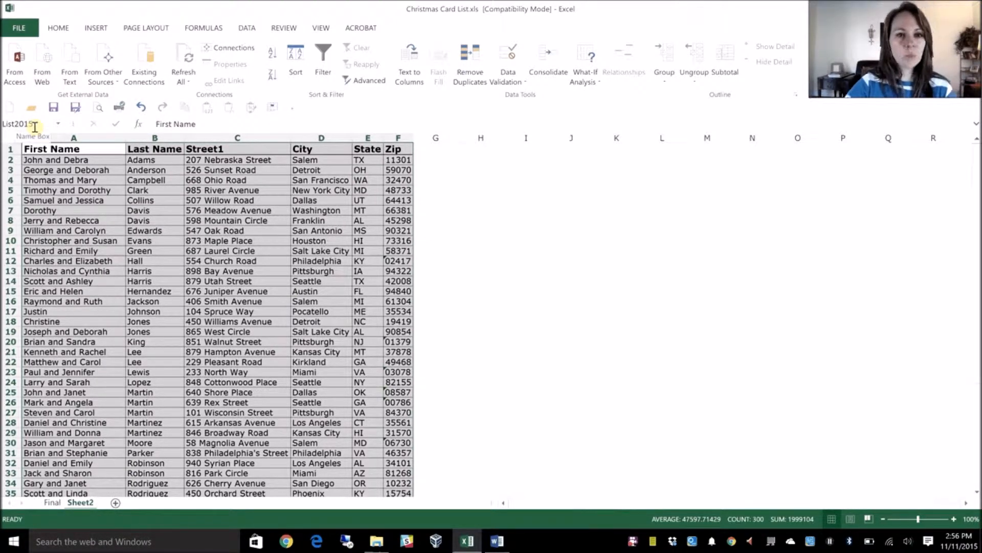
Deselect the list and recall the named range List2015 to check that it covers all the pasted rows.
click(462, 222)
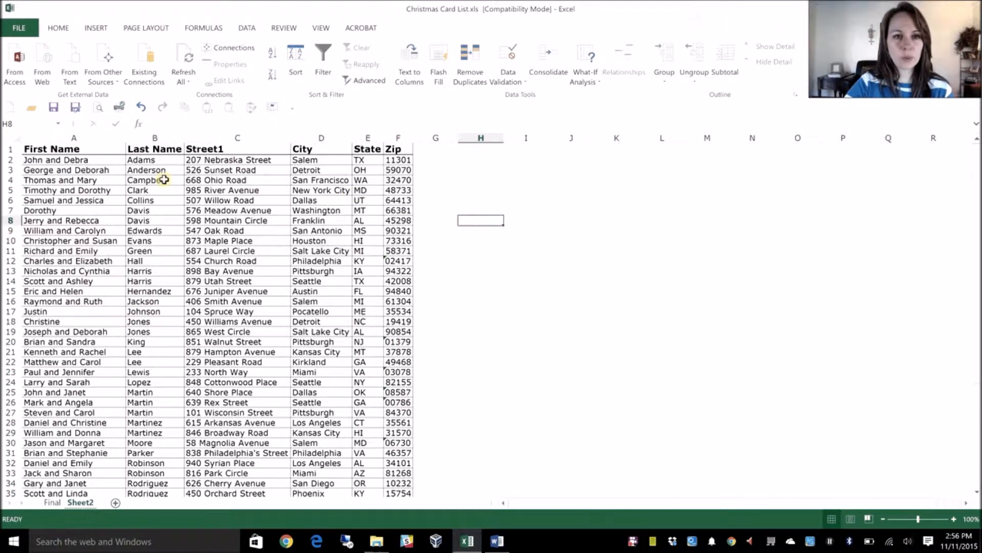
click(58, 123)
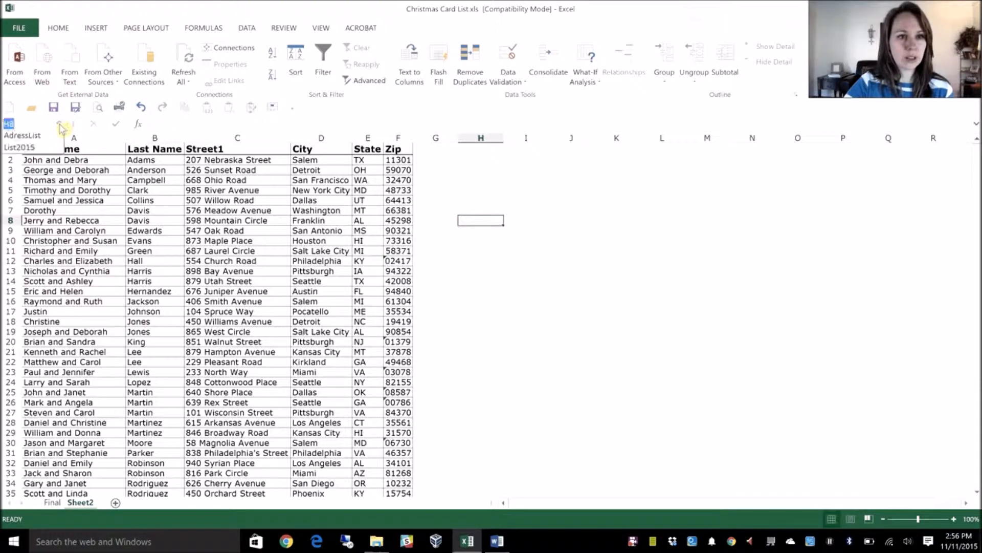
click(31, 150)
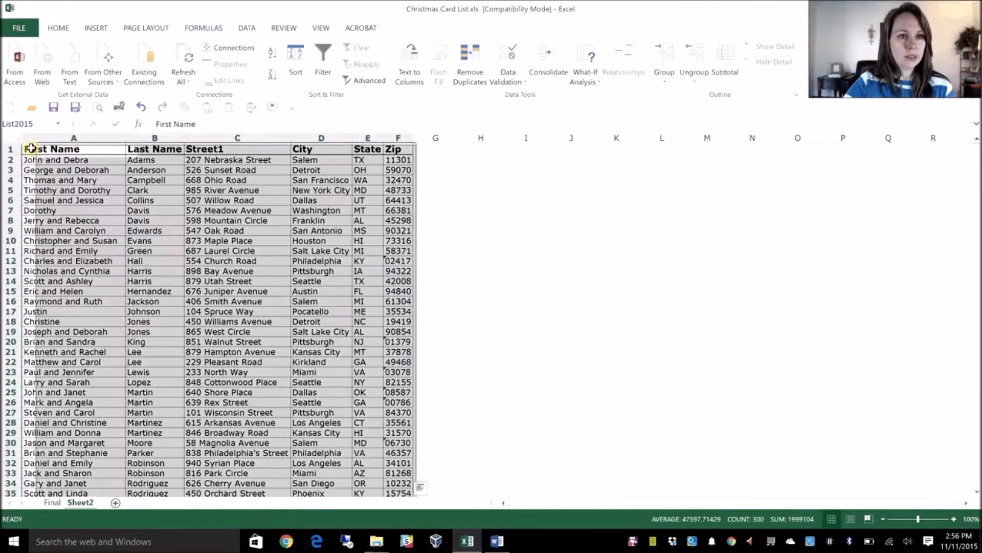
scroll(207, 246, down, 12)
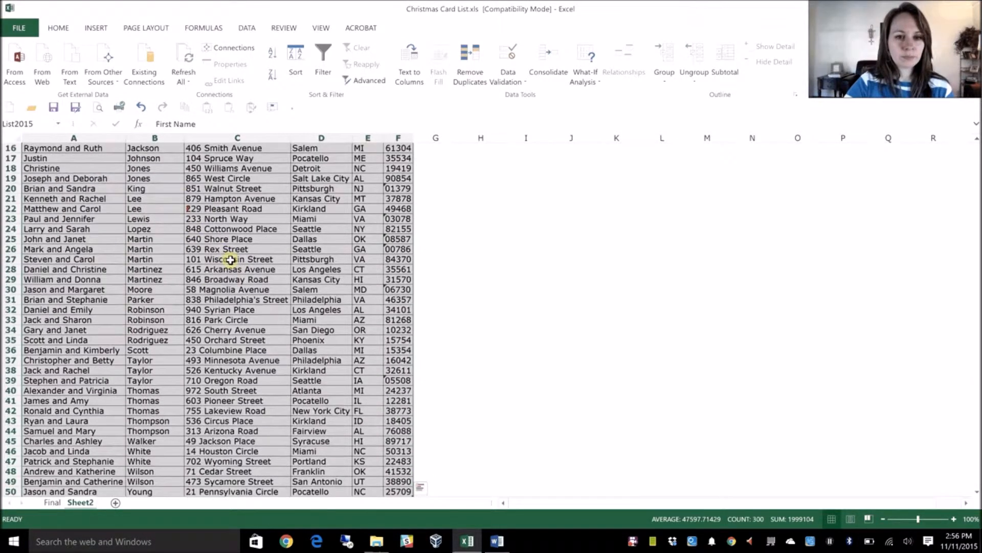
scroll(191, 206, up, 8)
scroll(184, 207, up, 4)
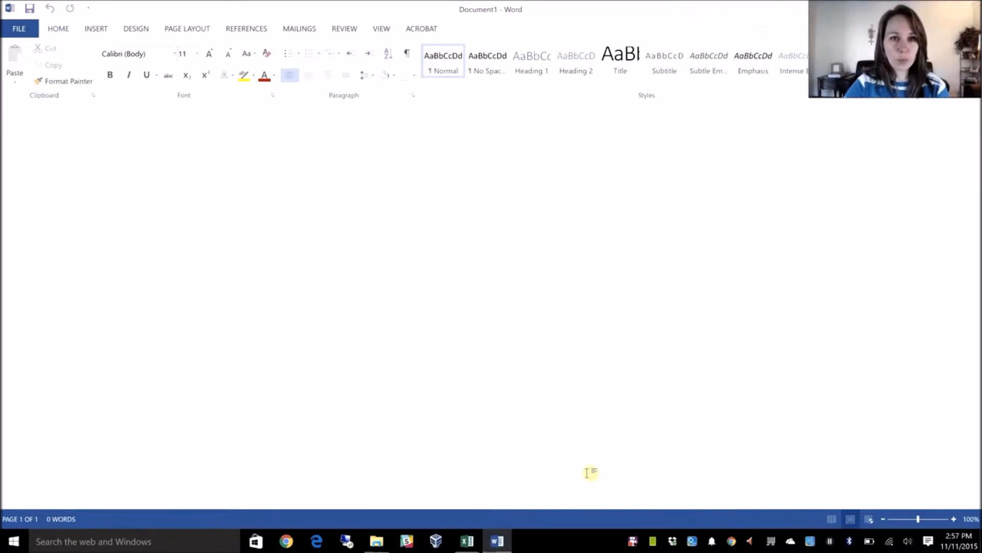
In the blank document, start a labels mail merge with vendor Avery US Letter and product 5162 Easy Peel Address Labels.
click(309, 31)
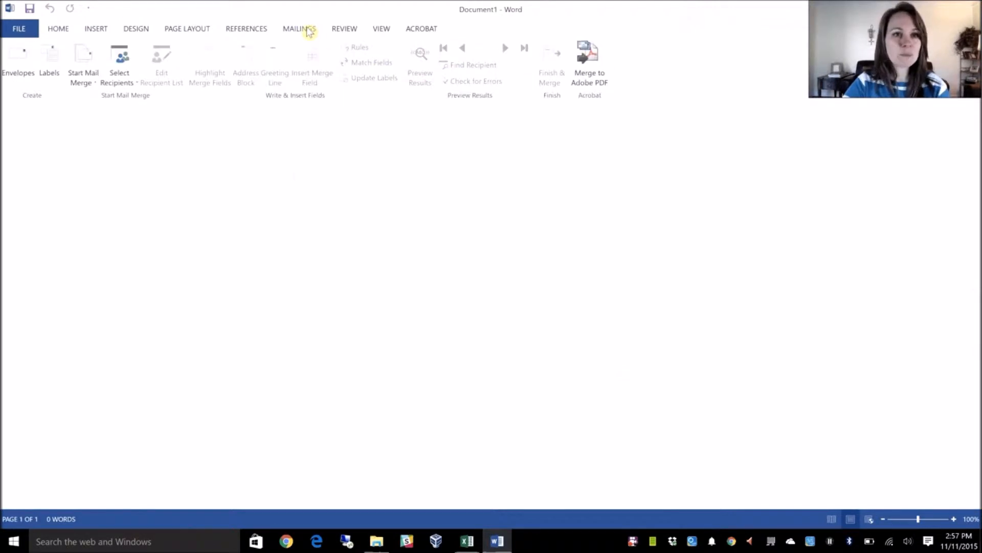
click(87, 81)
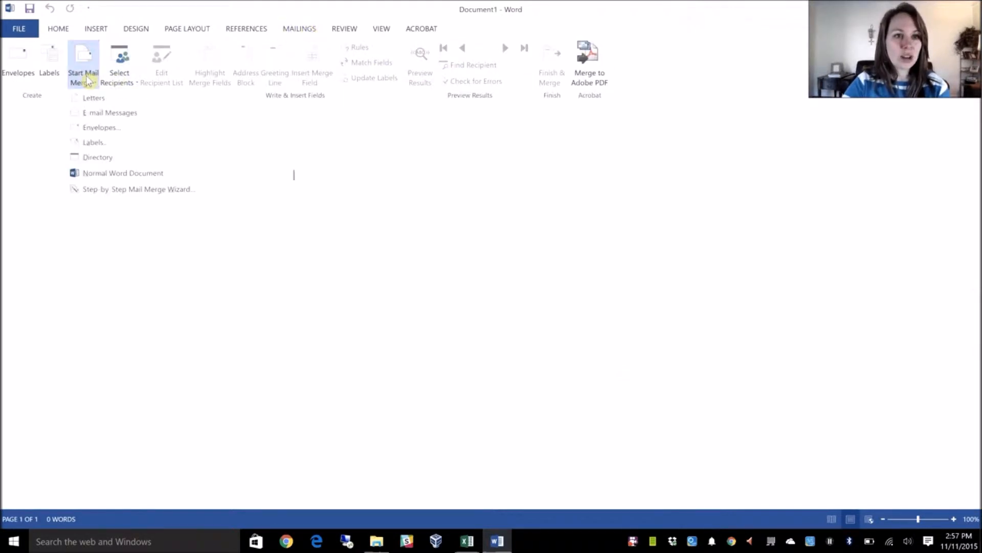
click(94, 142)
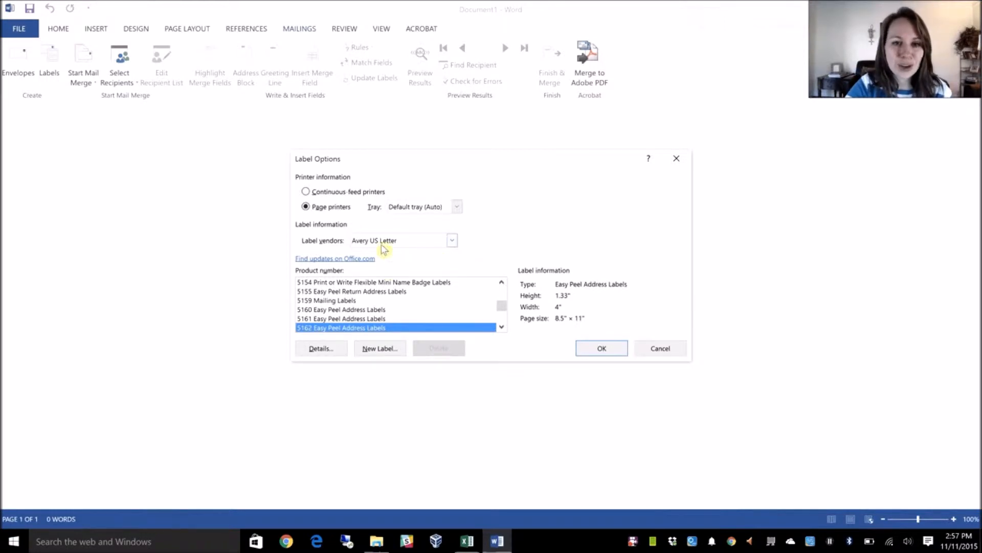
click(453, 241)
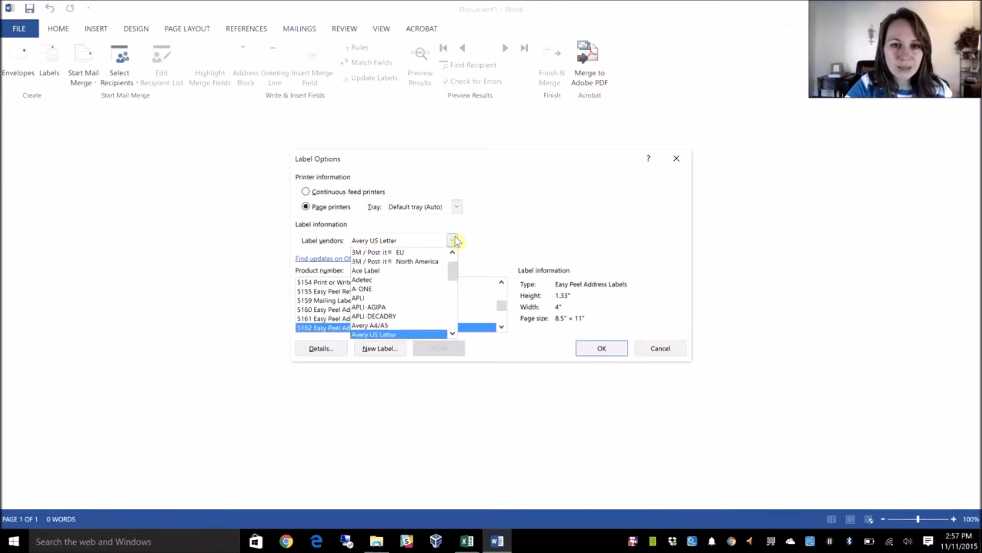
click(415, 335)
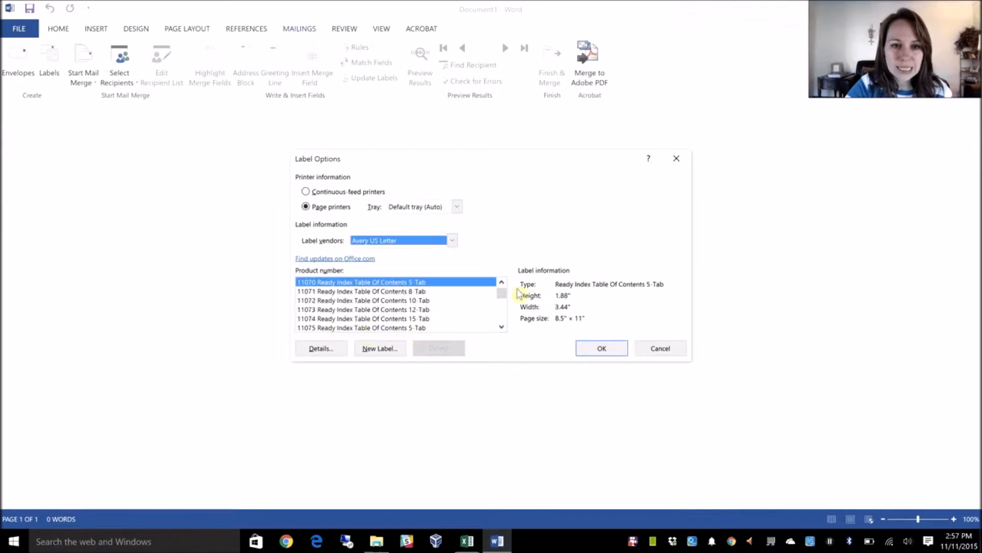
drag(502, 295, 504, 301)
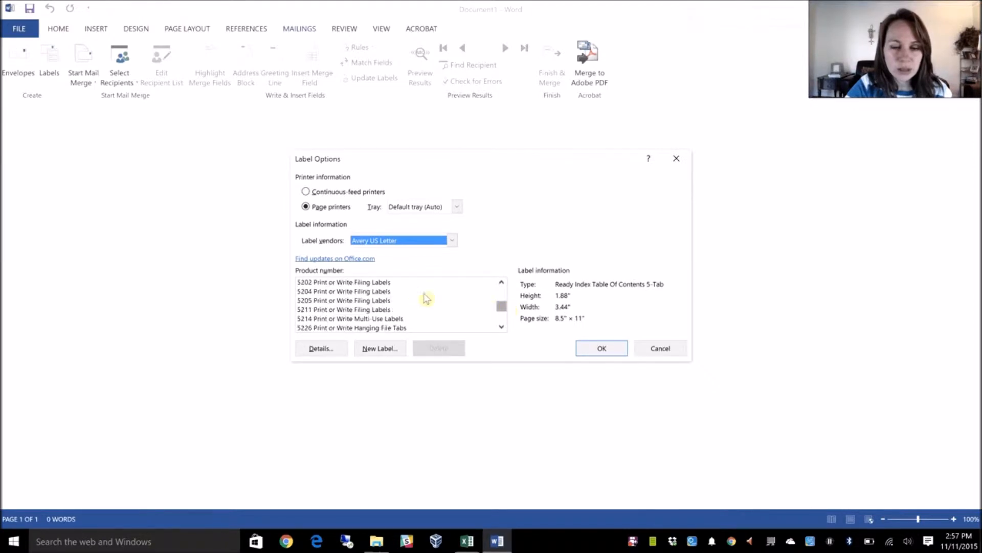
scroll(503, 299, up, 5)
click(375, 283)
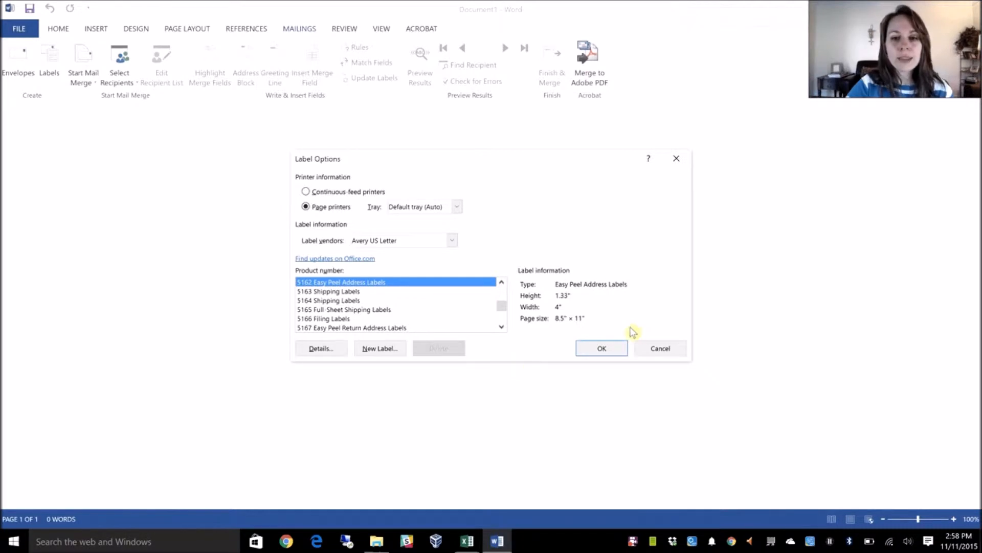
Review the dimension details of the 5162 label without changing them and apply the label options.
key(alt+d)
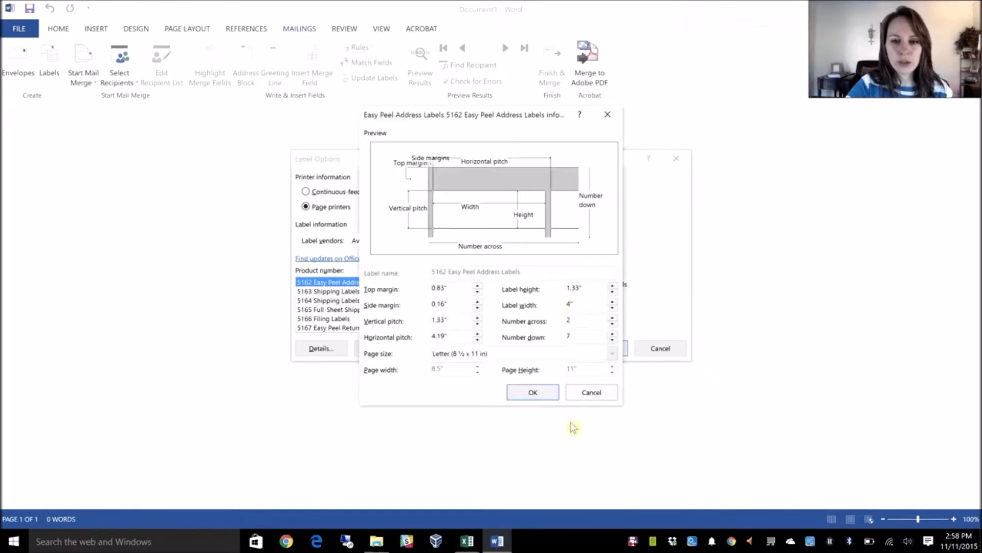
click(594, 393)
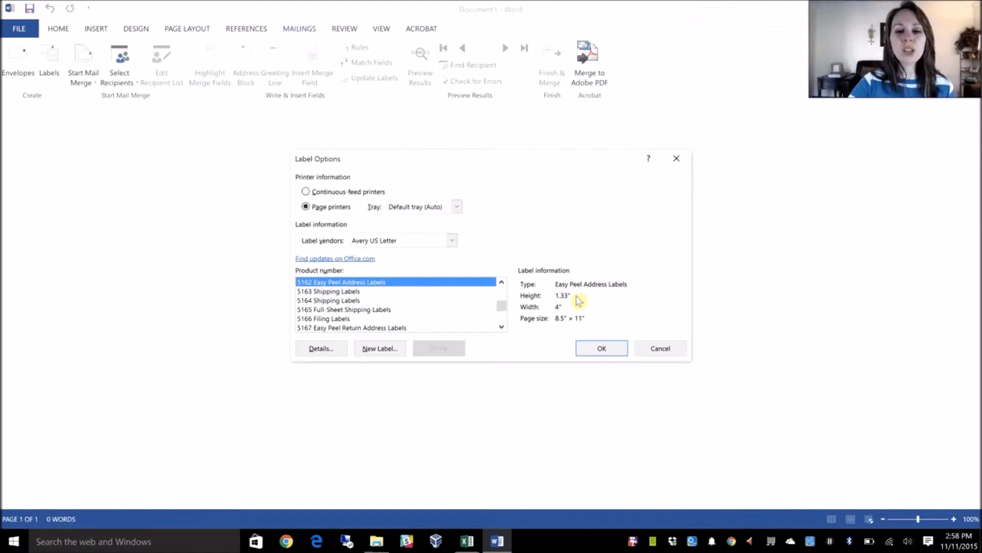
click(602, 348)
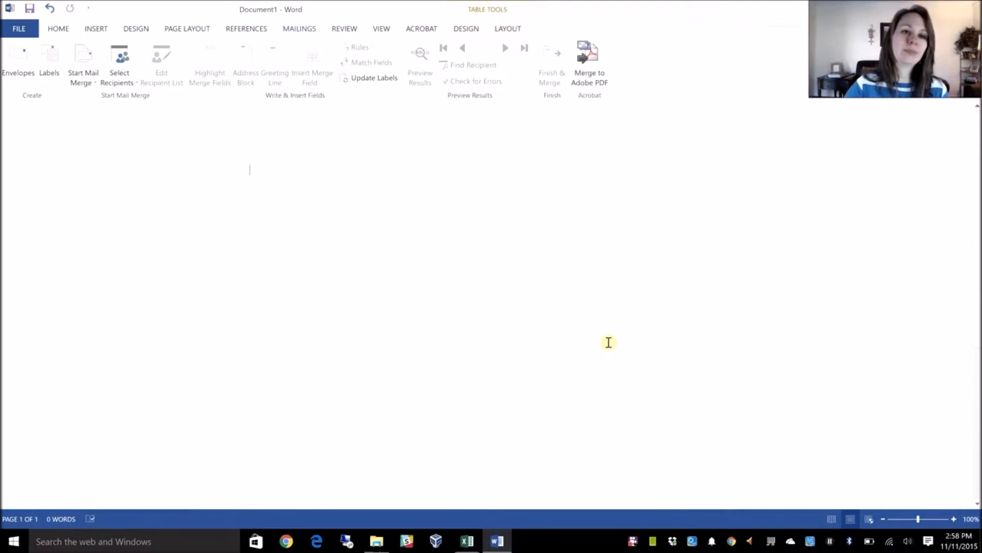
Use an existing list for the merge recipients, opening the address workbook from the Excel at Home folder in Dropbox (Personal).
click(124, 82)
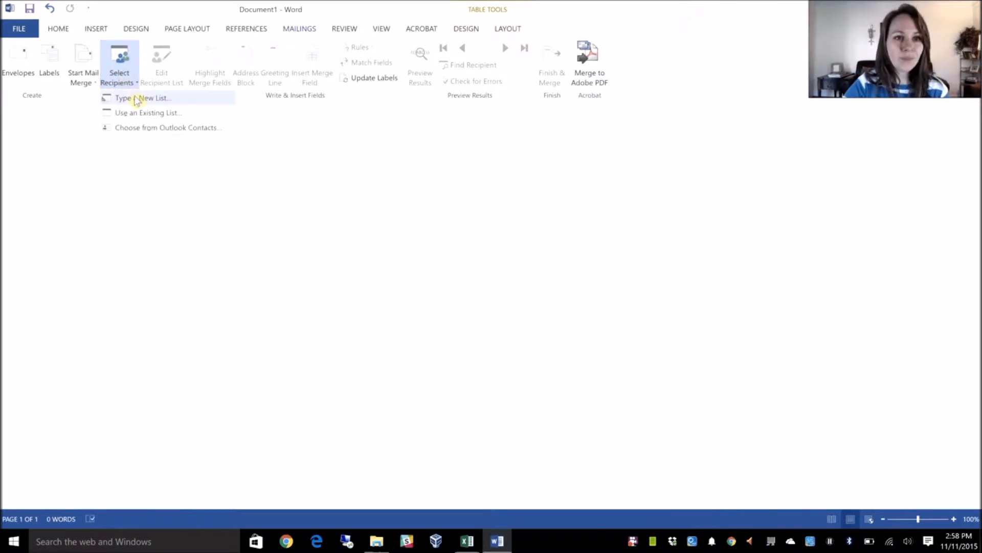
click(144, 113)
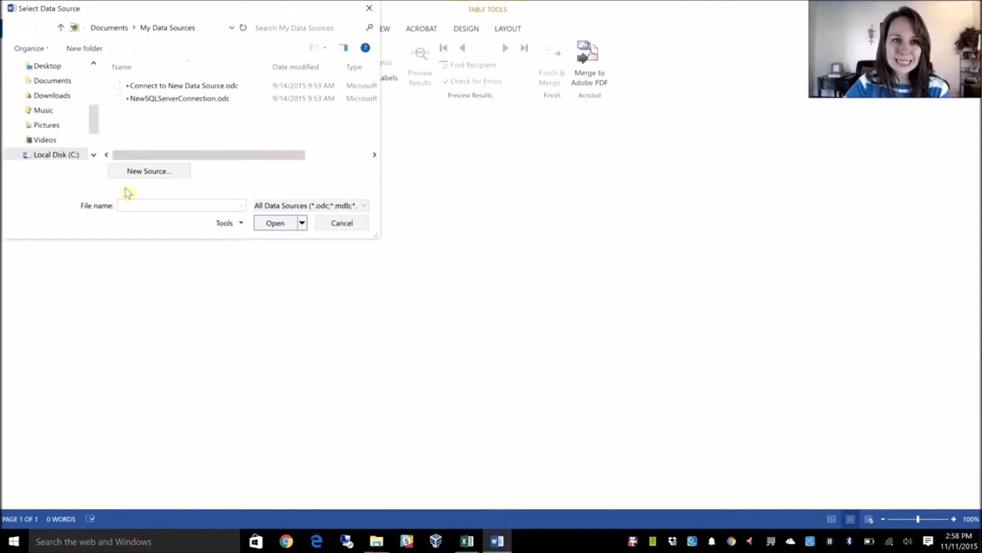
drag(94, 112, 93, 86)
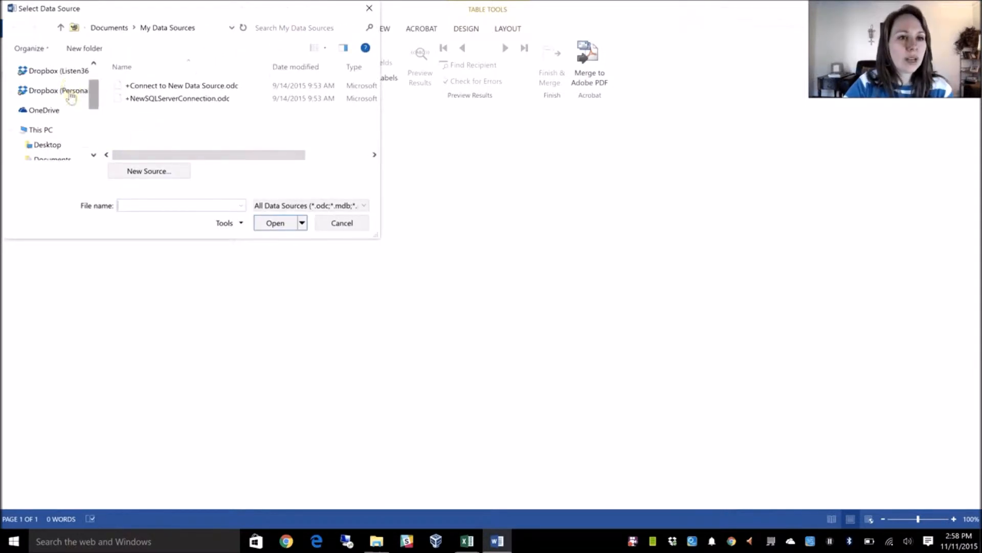
click(71, 91)
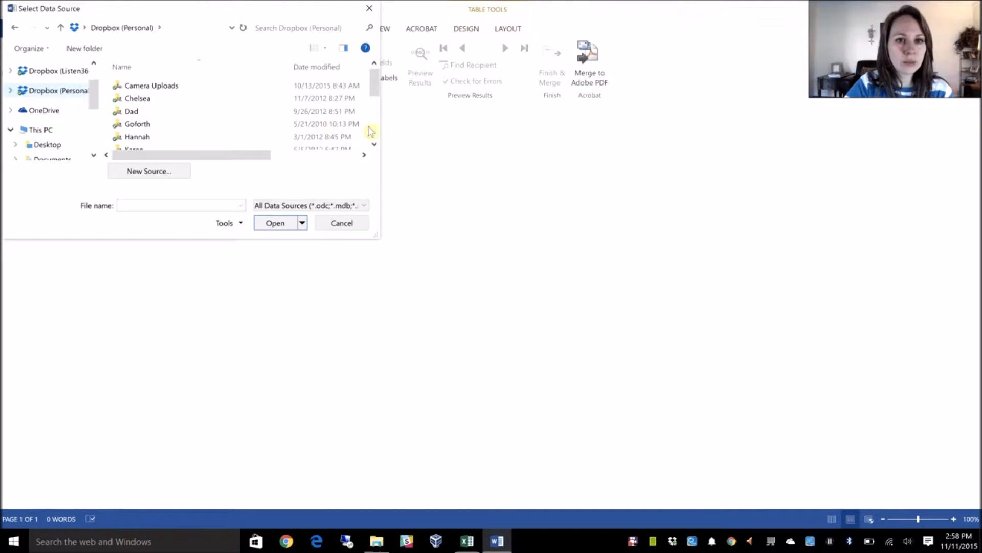
scroll(373, 134, down, 3)
double_click(151, 107)
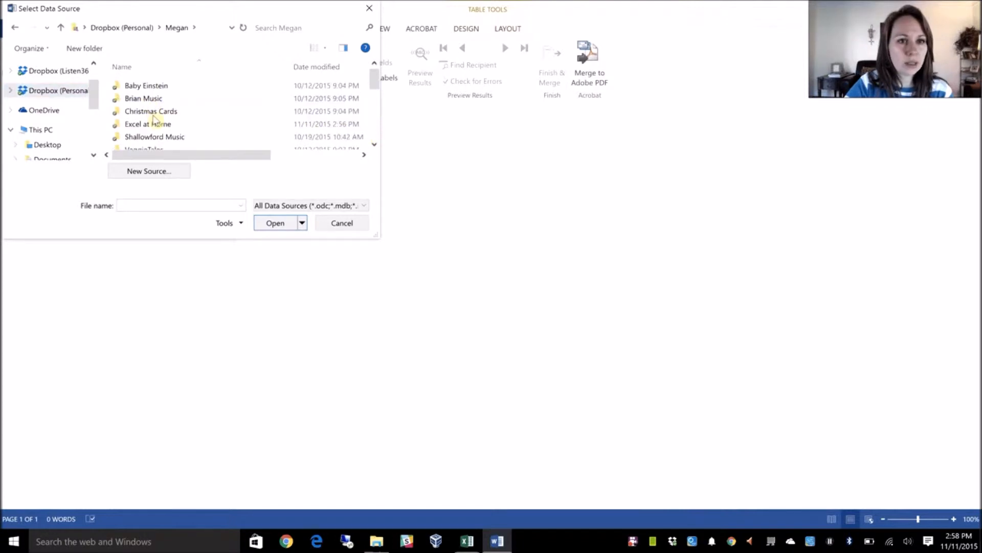
double_click(158, 122)
double_click(159, 98)
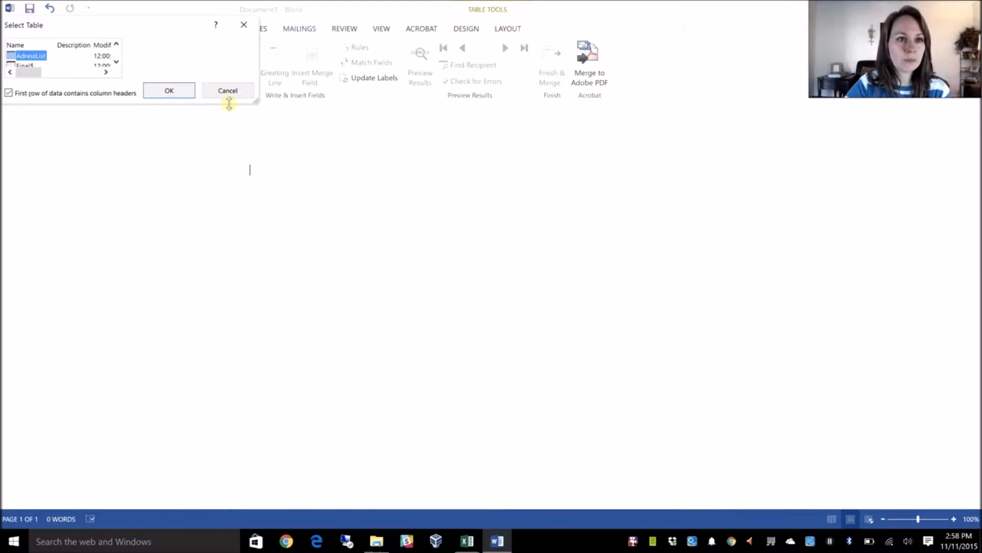
Enlarge the table selection dialog and choose List2015 as the recipient table.
drag(256, 103, 295, 171)
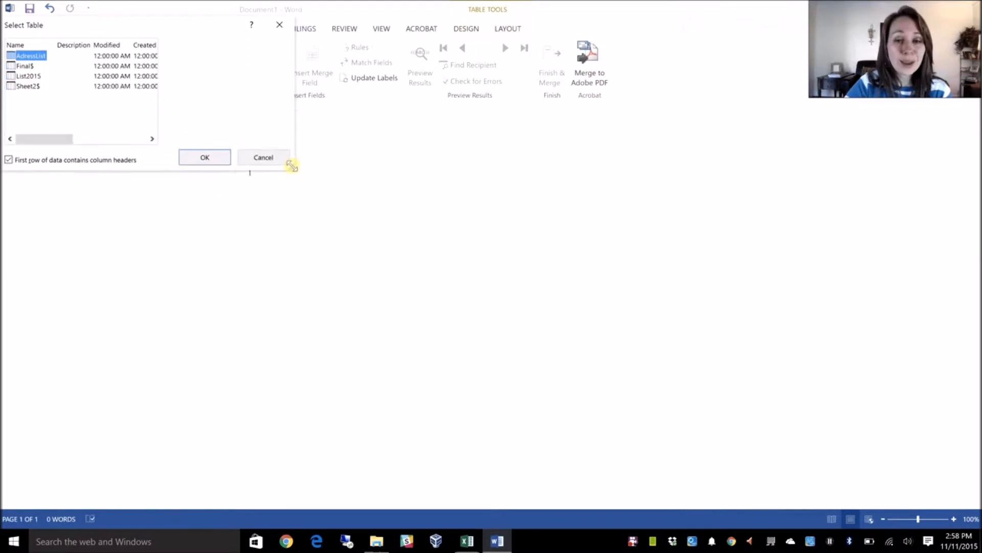
click(30, 77)
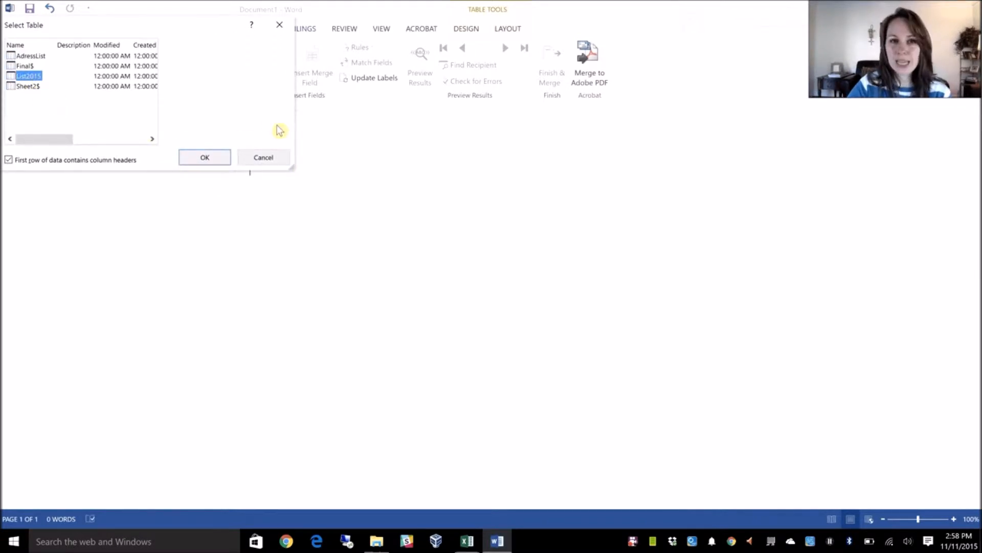
click(202, 159)
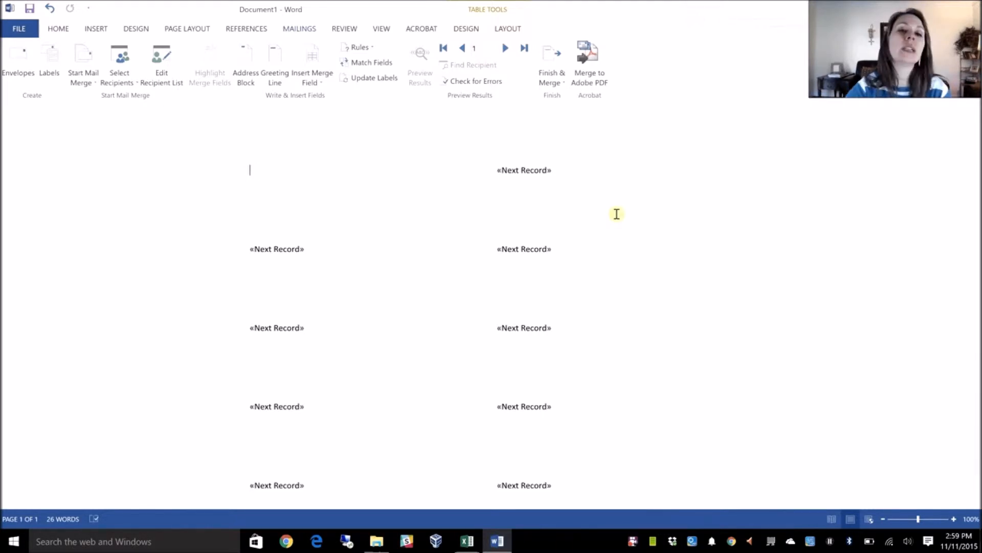
Insert the First_Name and Last_Name merge fields, separated by a space, on the first label's first line and Street1 on the second line.
click(319, 85)
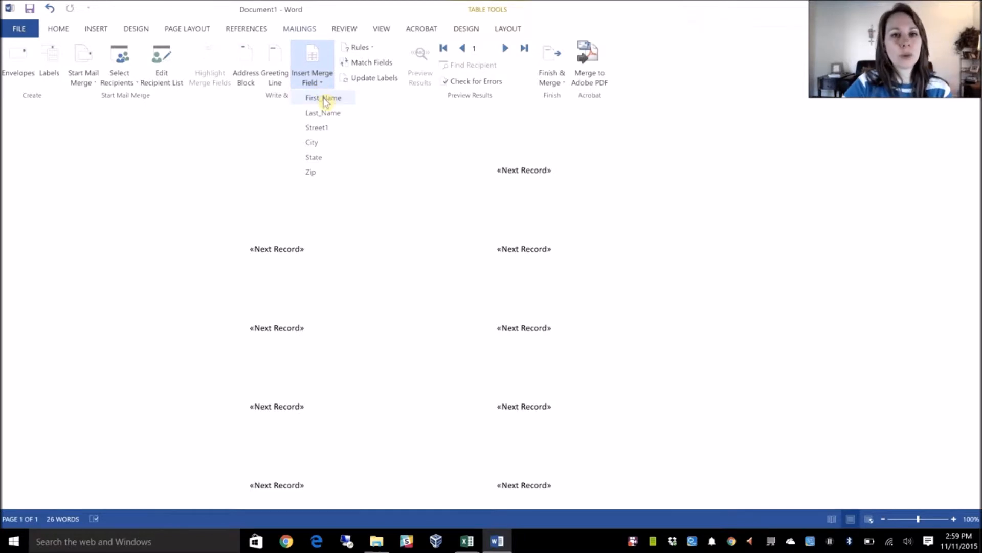
click(324, 99)
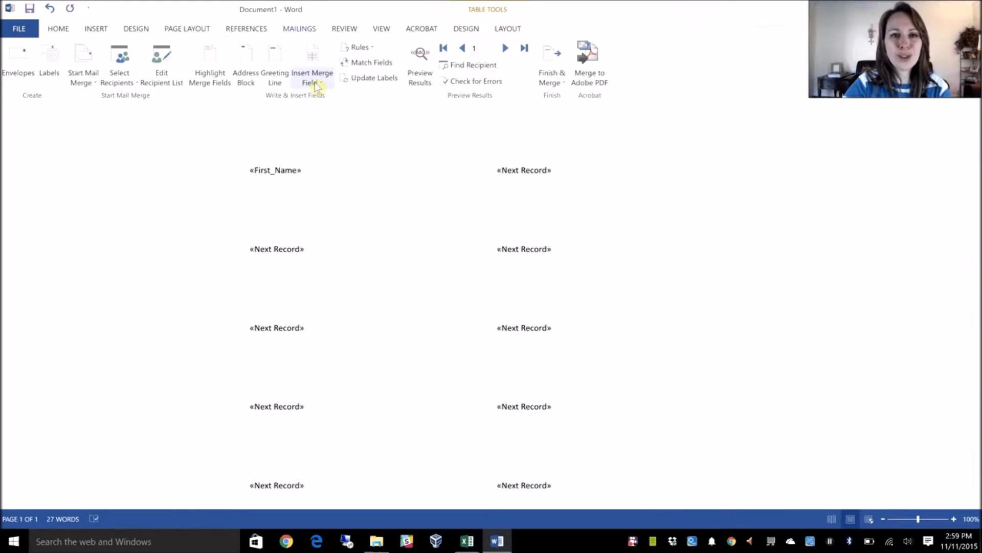
click(313, 82)
click(325, 113)
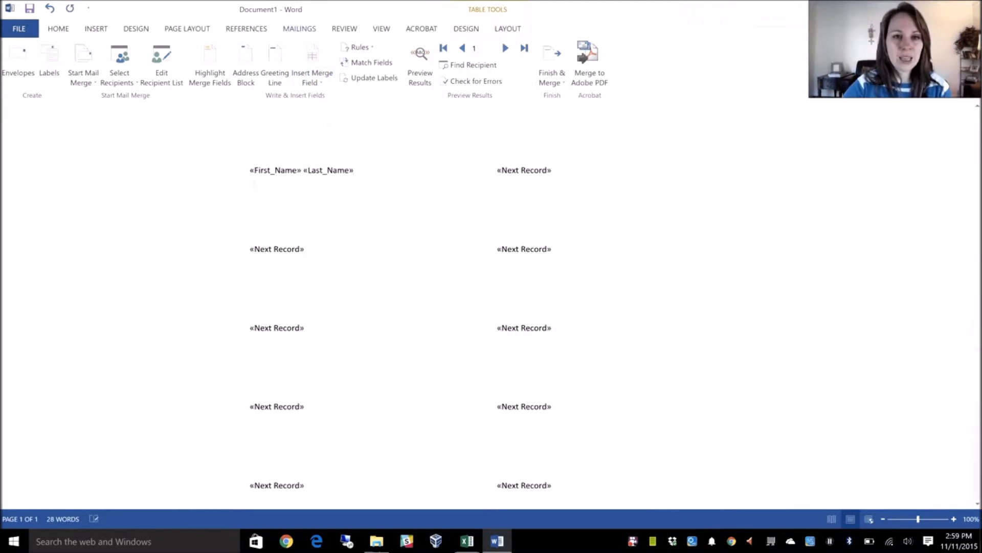
click(313, 78)
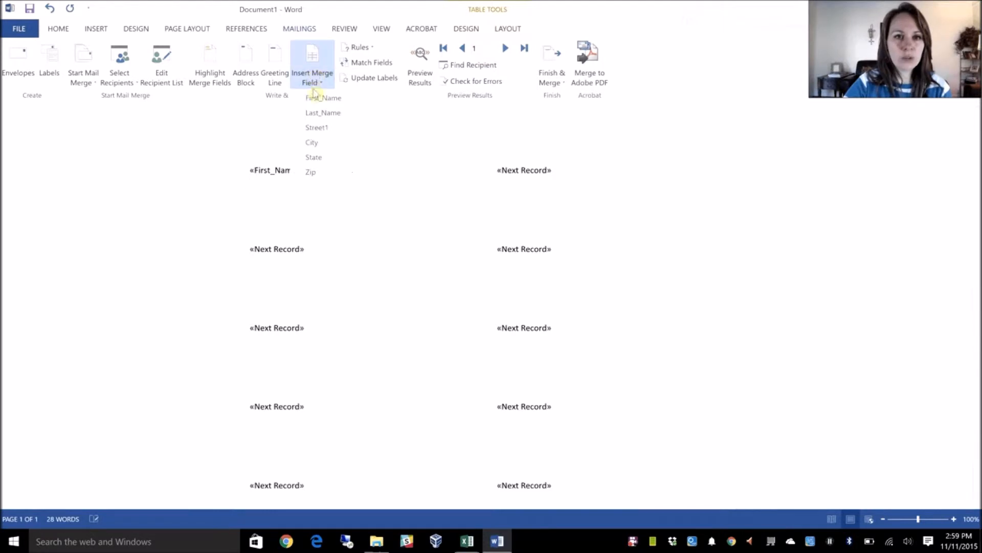
click(318, 127)
key(Return)
Fill the first label's third line with the City field, a comma, the State field and the Zip field, separated by spaces.
click(311, 78)
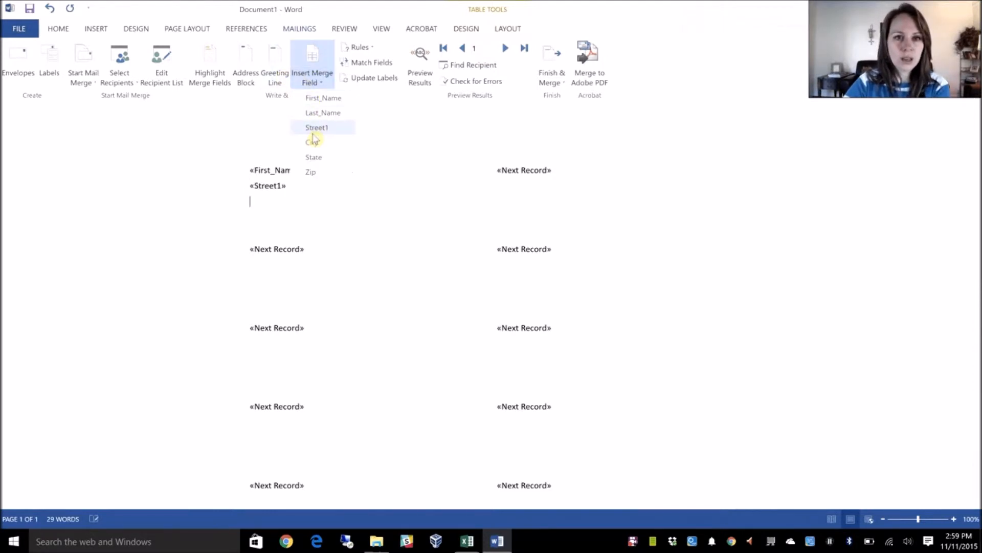
click(313, 143)
text(,)
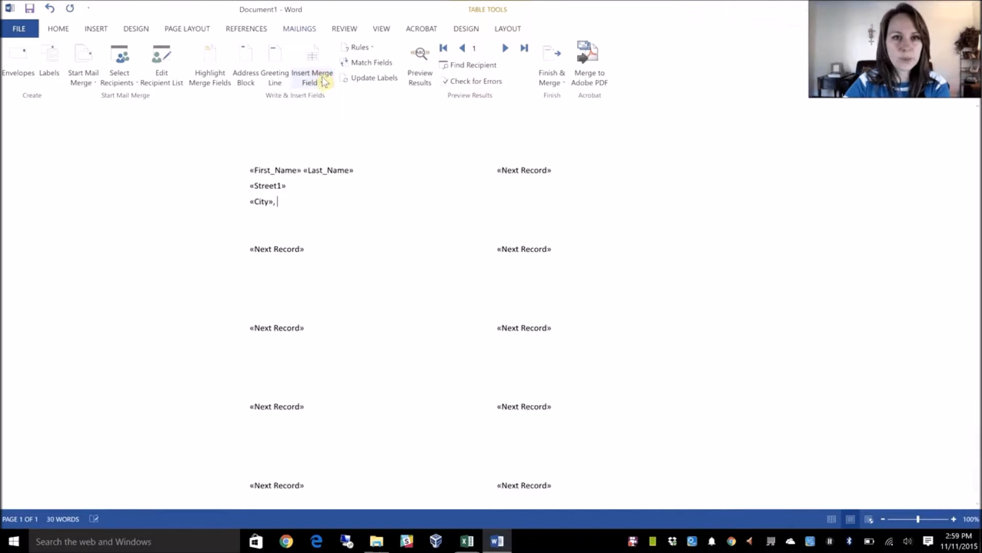
click(323, 82)
click(322, 155)
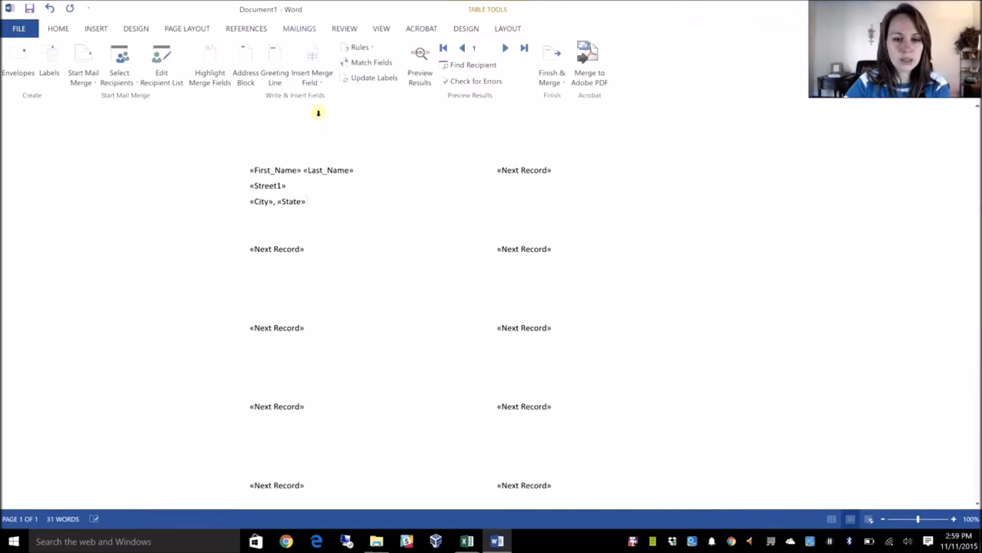
click(320, 60)
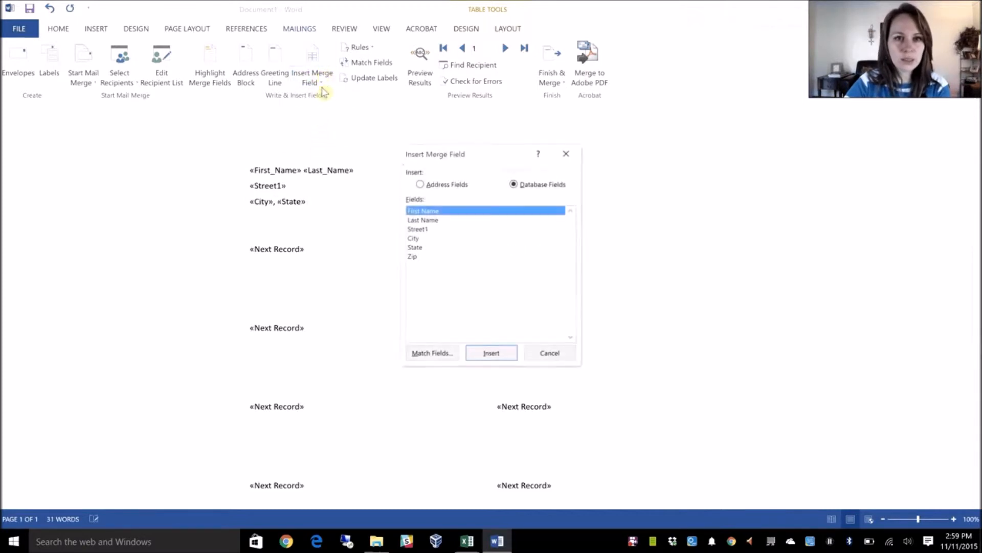
double_click(415, 257)
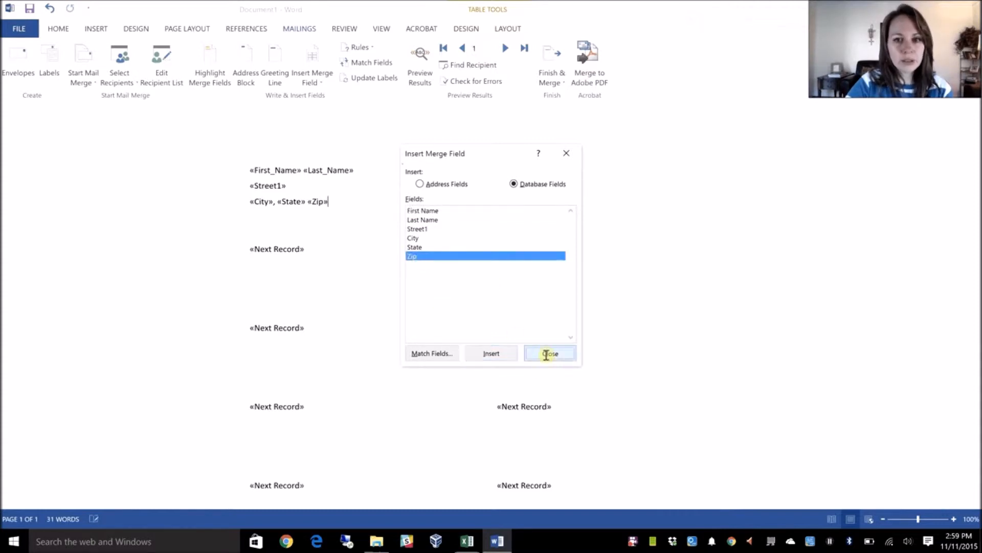
click(550, 354)
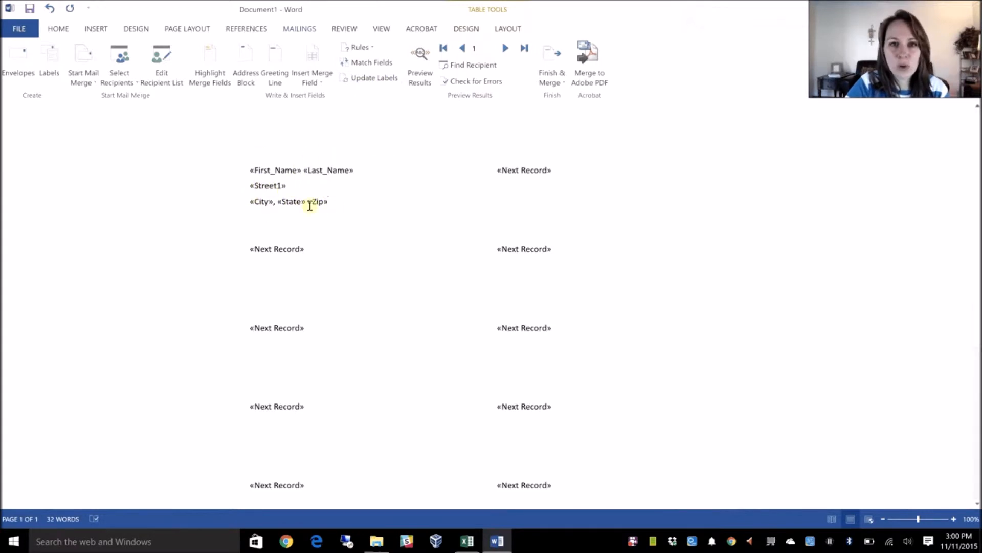
Update all labels with the first label's field layout and increase the left indent of every label on the sheet.
click(381, 79)
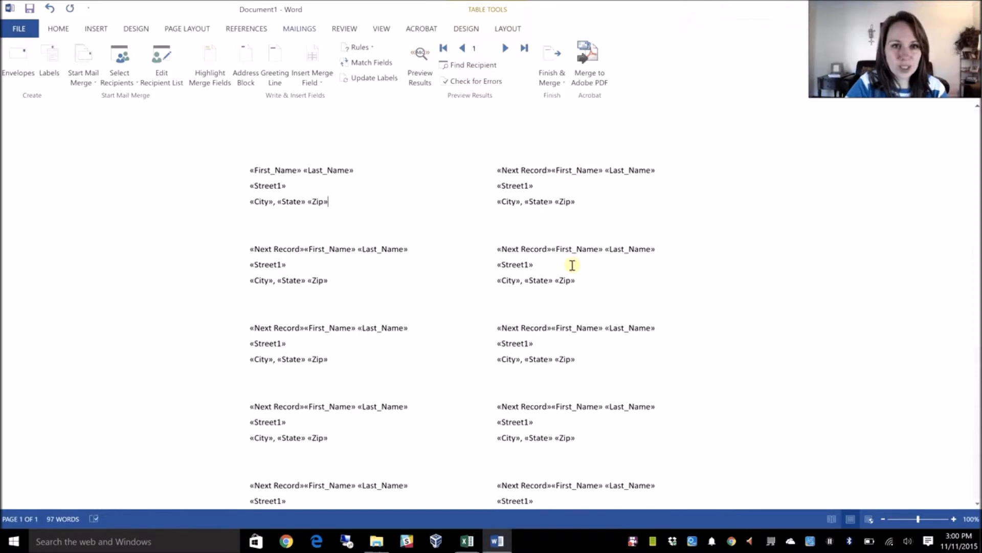
drag(317, 137, 533, 131)
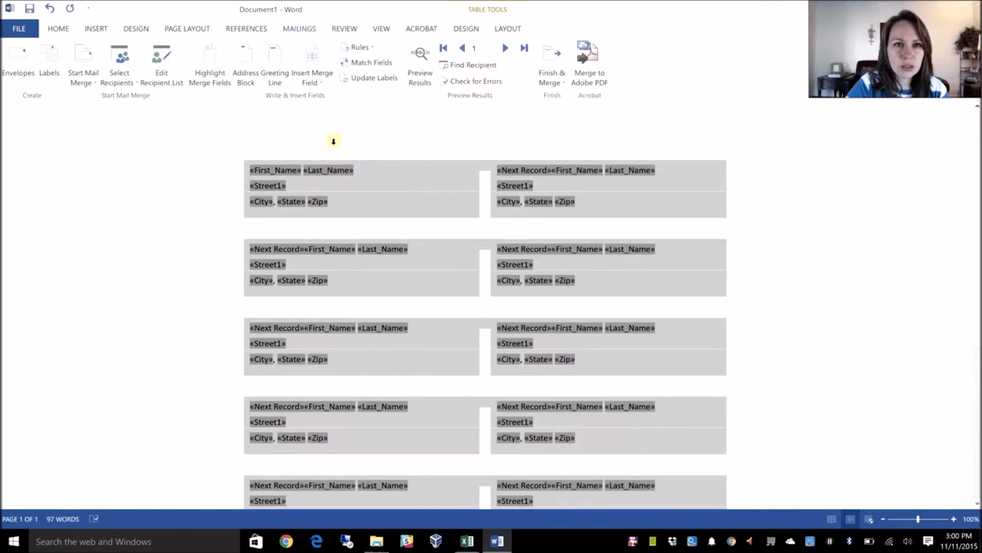
click(58, 29)
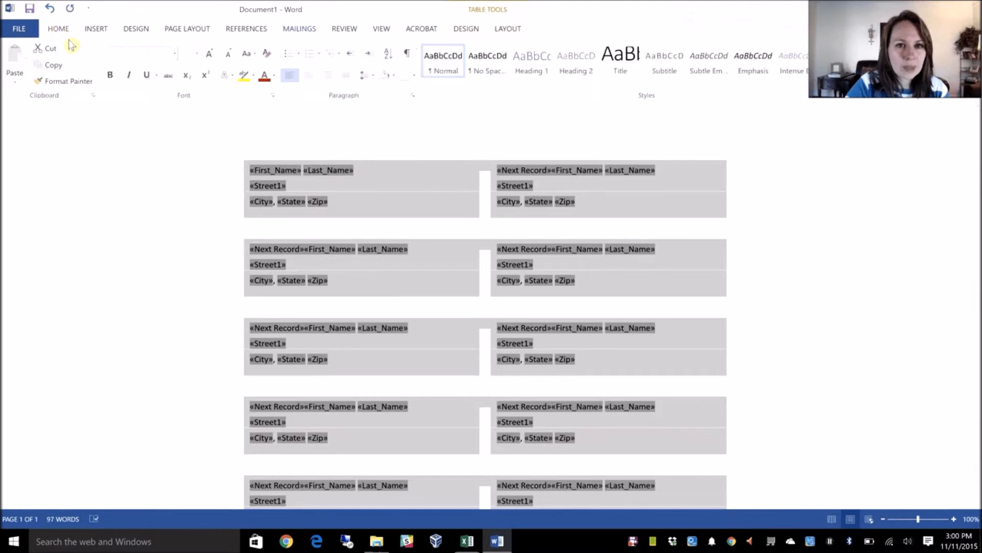
click(373, 55)
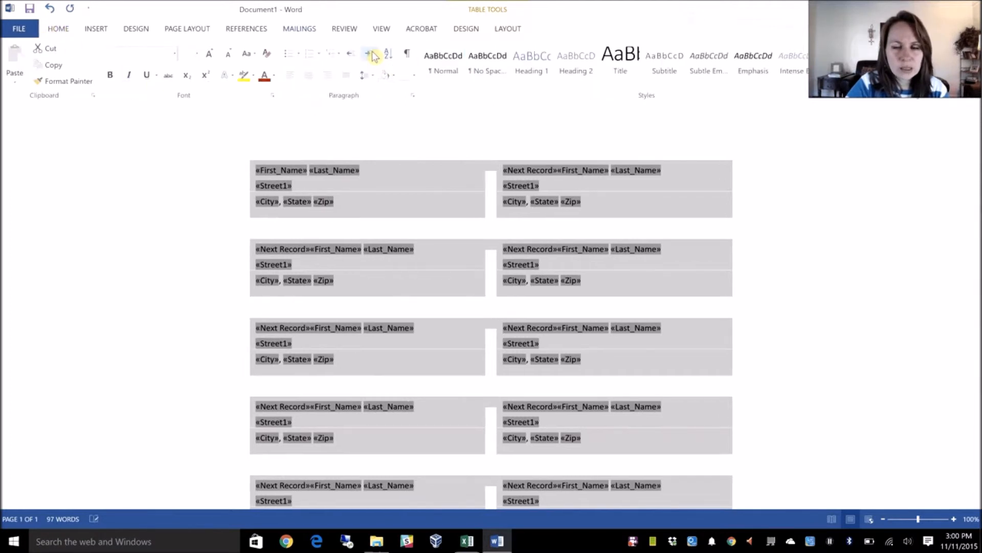
click(373, 55)
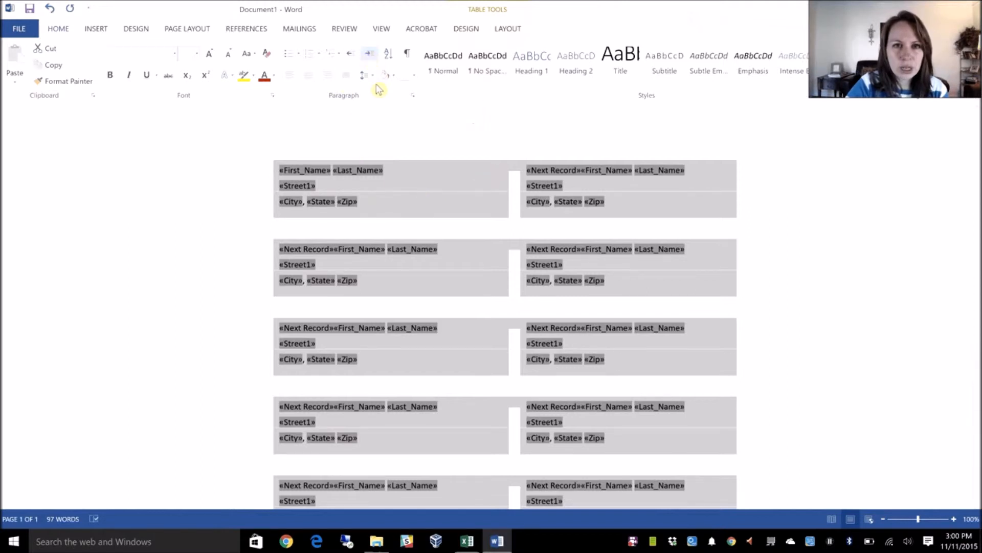
click(409, 187)
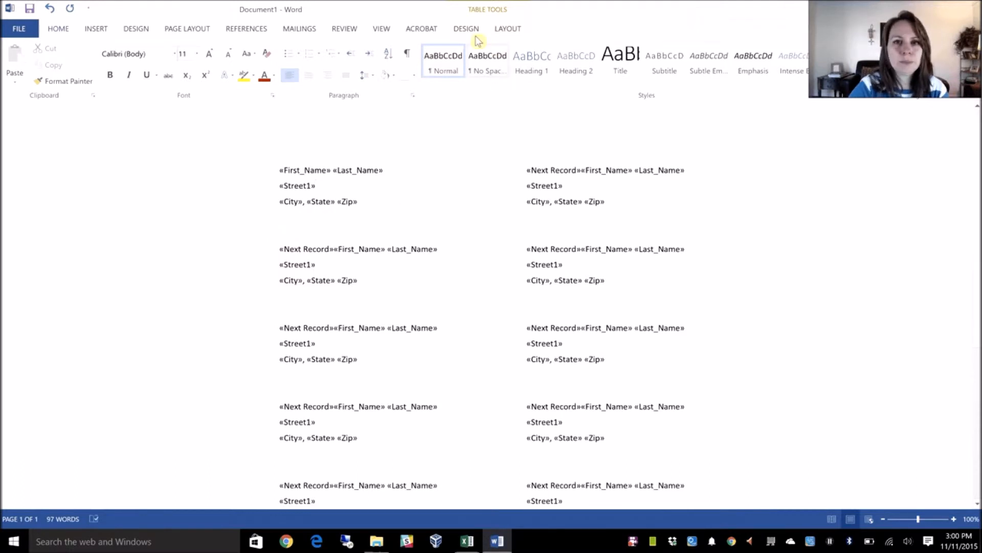
Merge all records into a new document of individual labels and look through the merged pages.
click(302, 29)
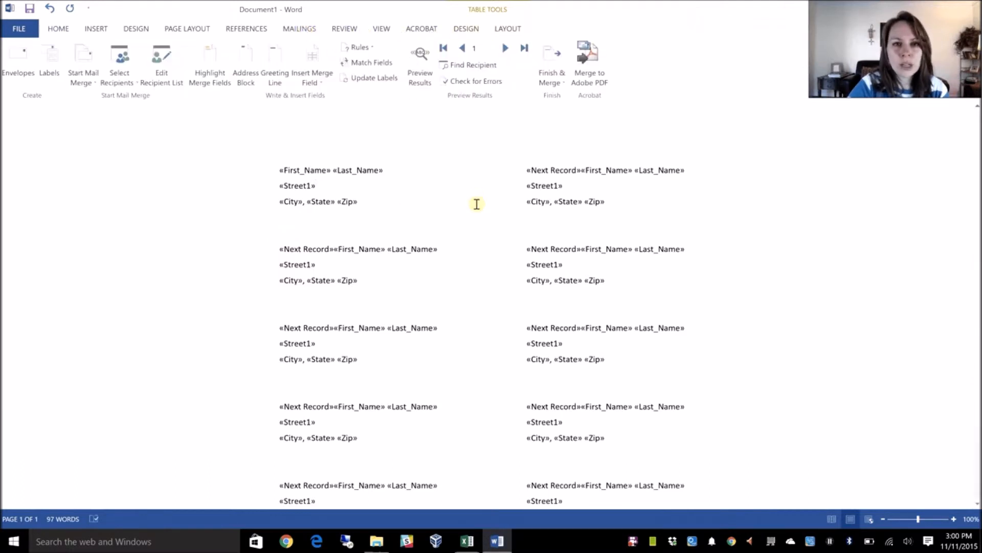
click(560, 81)
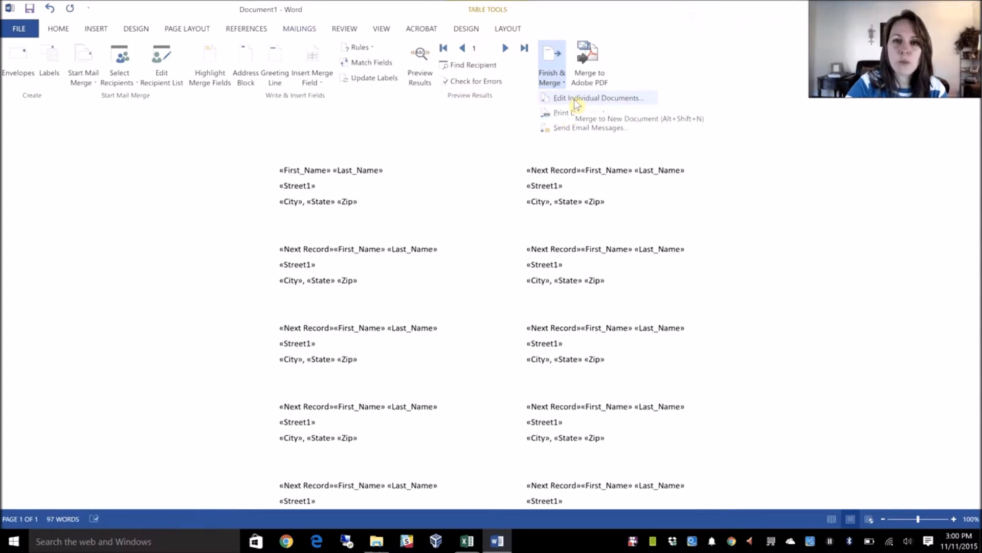
click(580, 102)
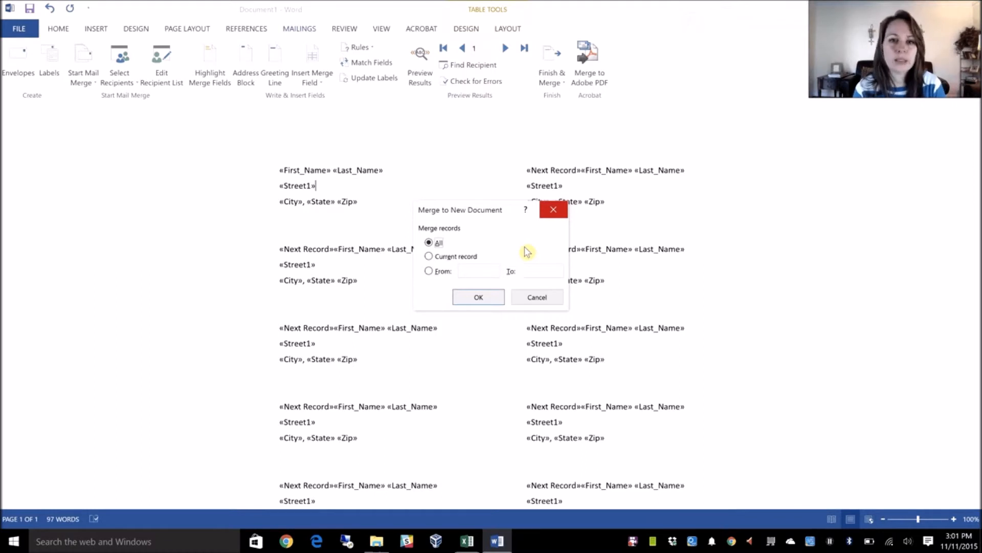
click(492, 299)
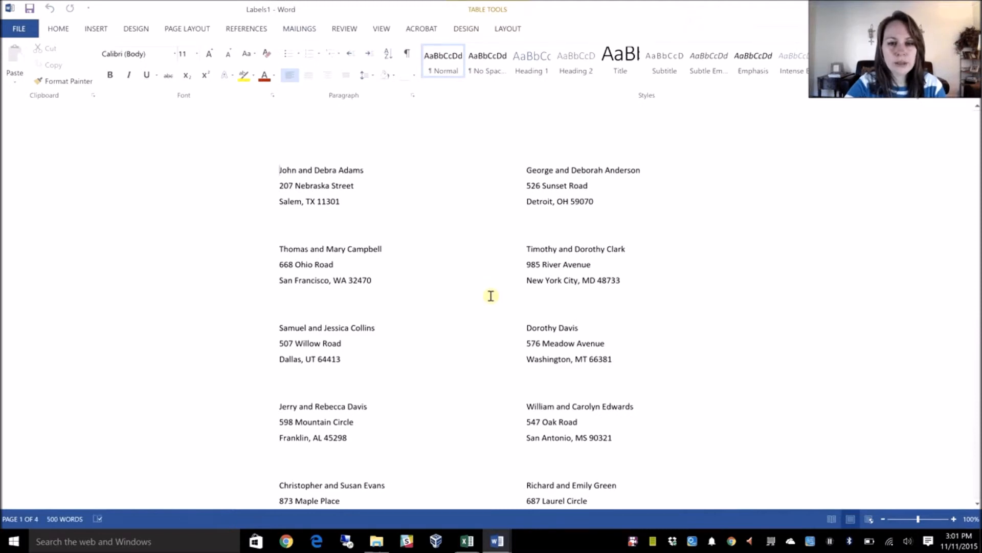
scroll(490, 296, down, 15)
scroll(491, 294, down, 10)
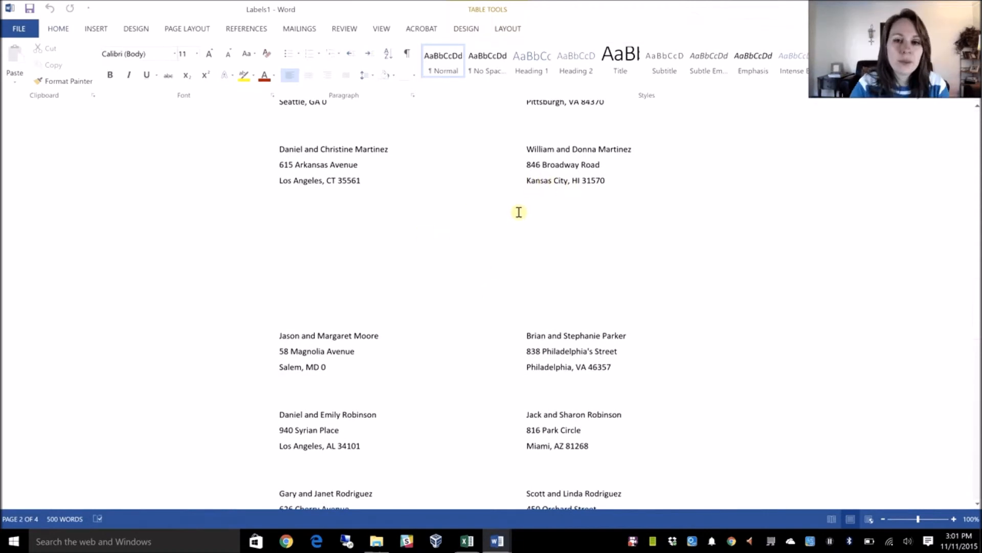
scroll(463, 258, up, 15)
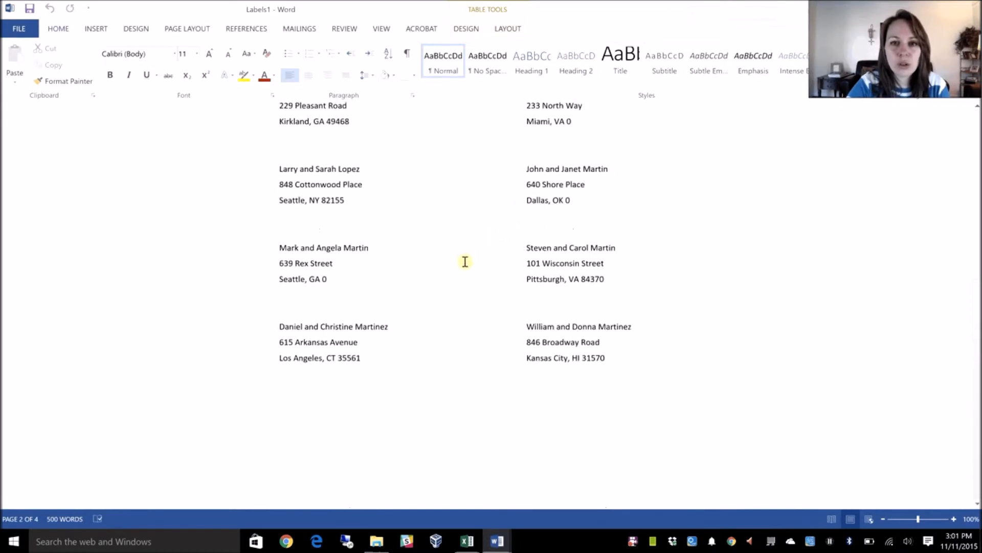
scroll(463, 258, up, 15)
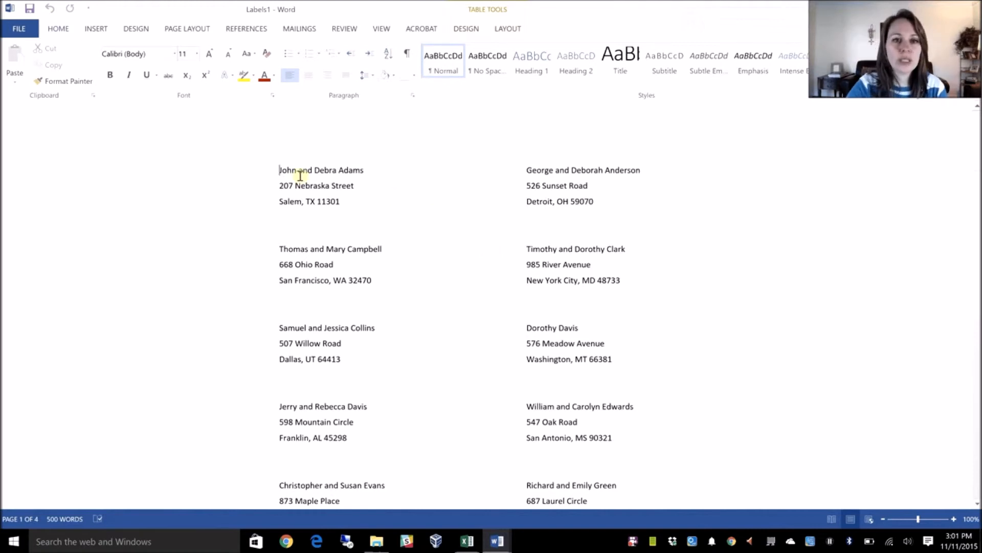
Select the text of all merged labels across the whole document and set its font to Forte.
drag(258, 175, 527, 293)
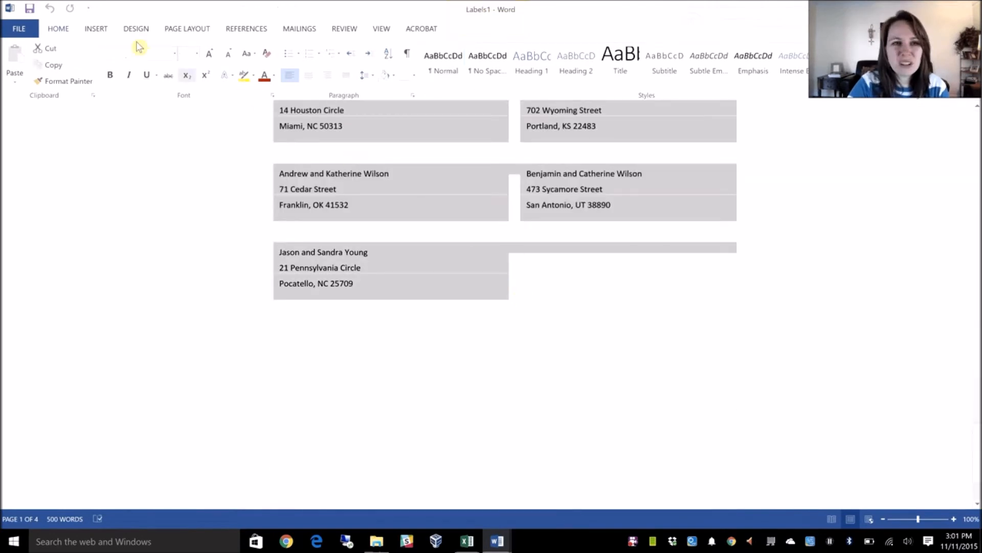
click(176, 55)
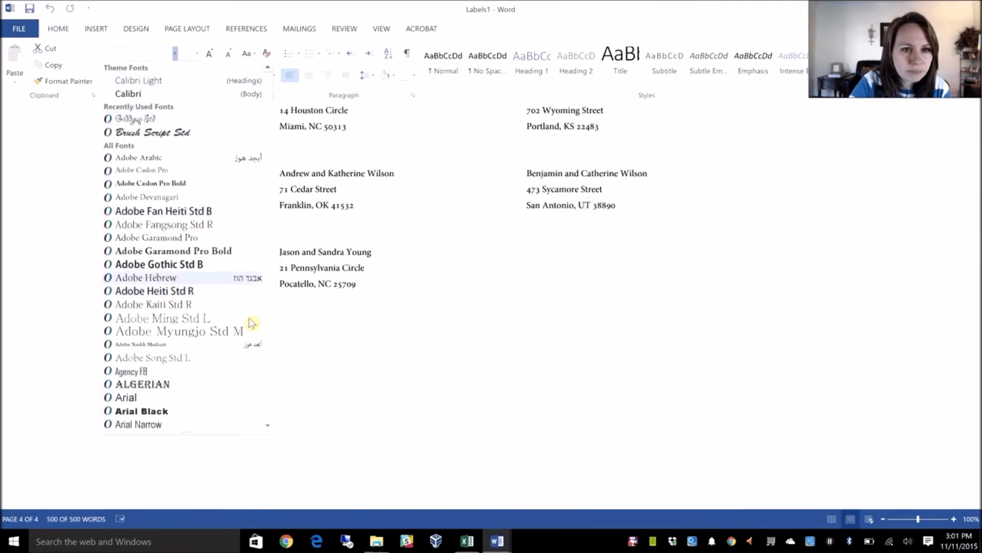
click(271, 411)
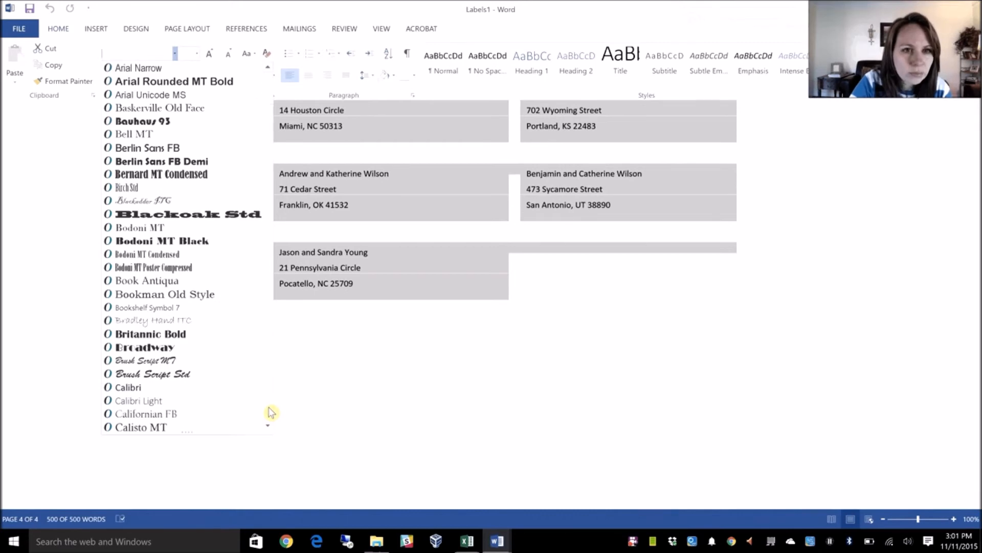
click(271, 412)
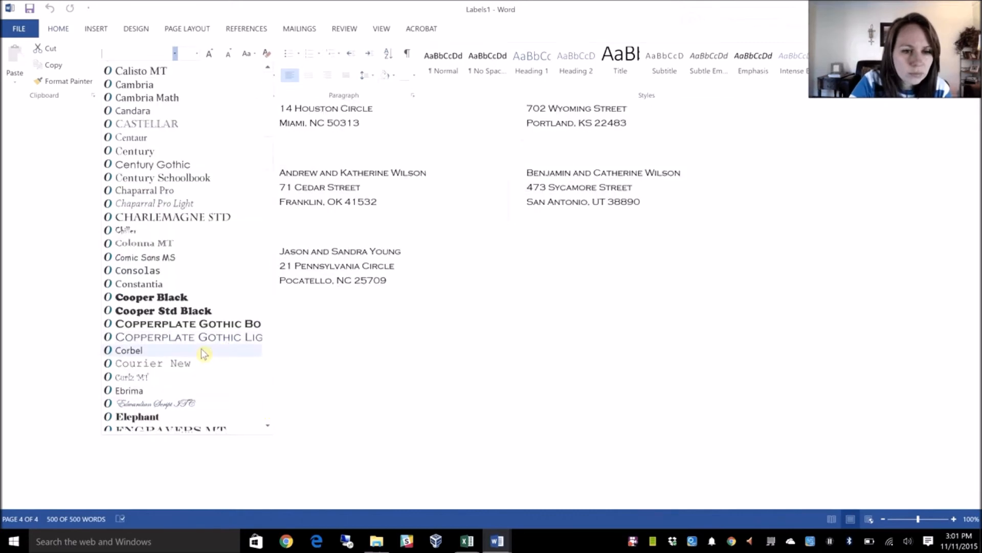
click(270, 413)
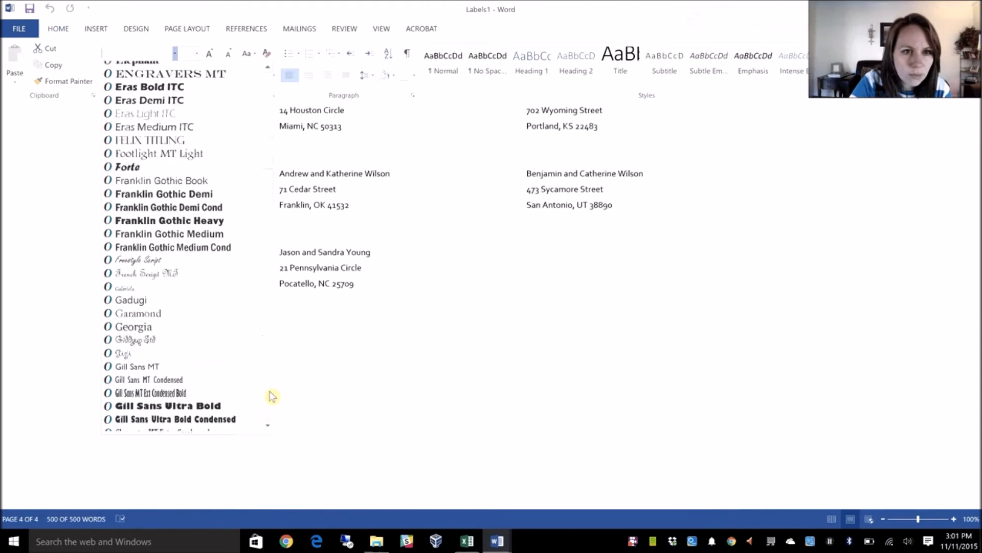
click(157, 168)
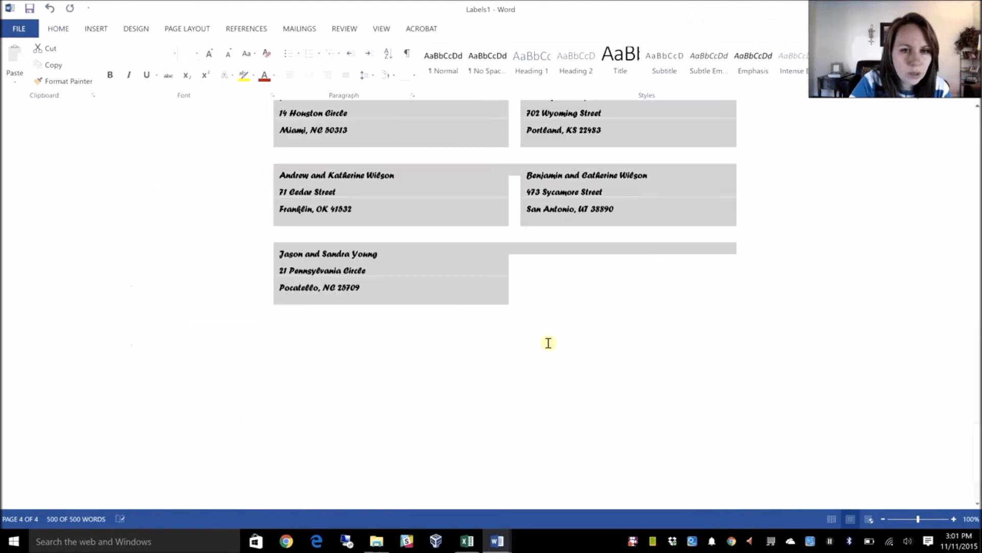
Increase the font size of all labels to 12 and check the formatted labels on all pages.
scroll(476, 284, up, 5)
scroll(480, 295, up, 15)
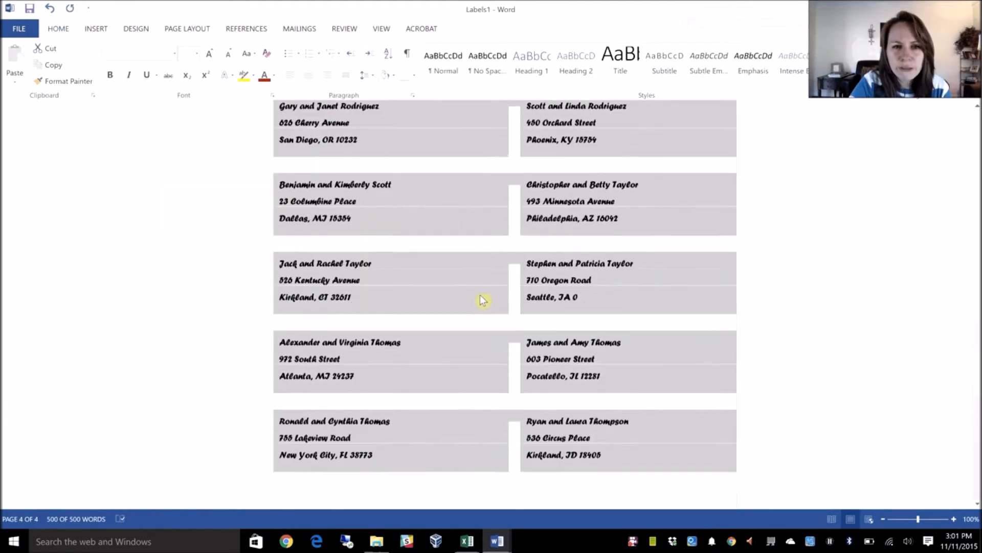
scroll(484, 294, up, 20)
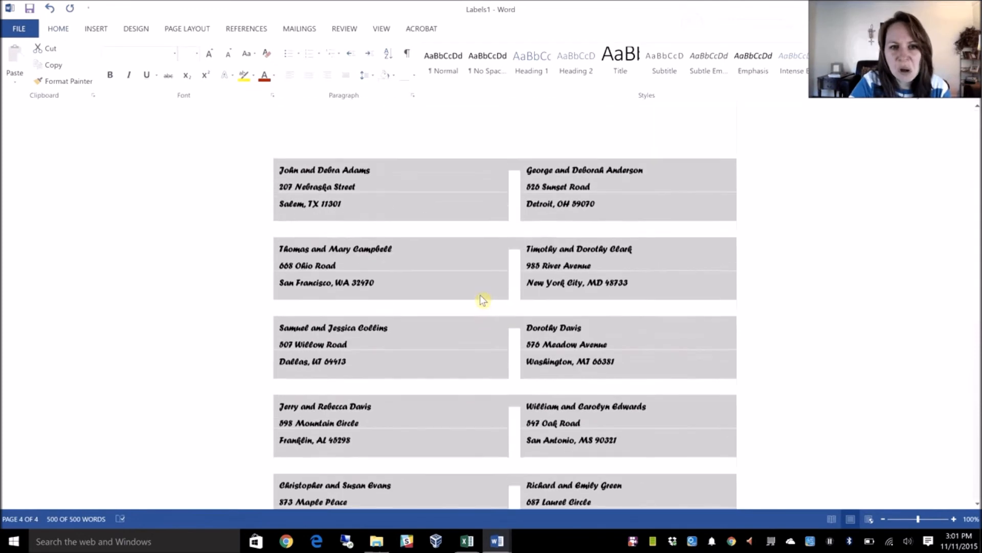
click(210, 55)
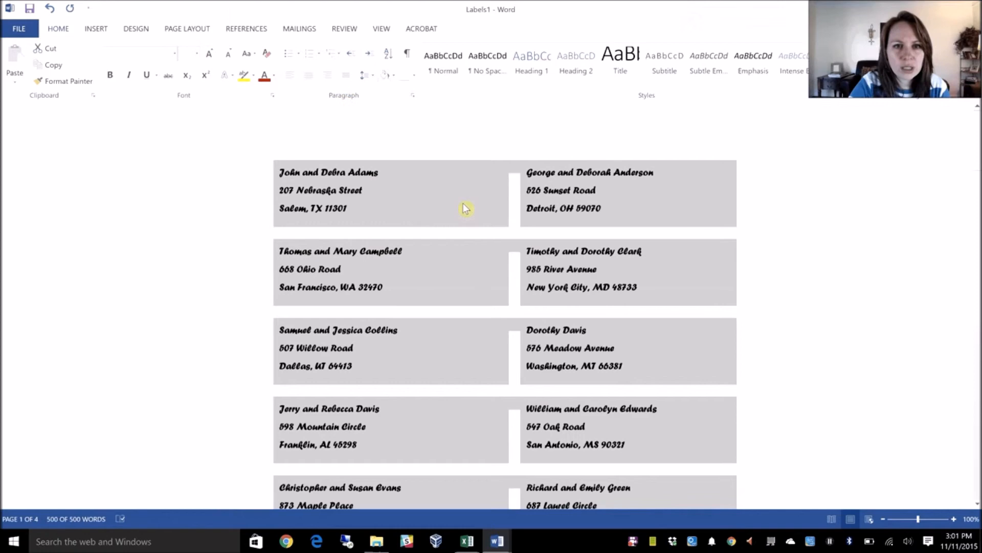
click(461, 187)
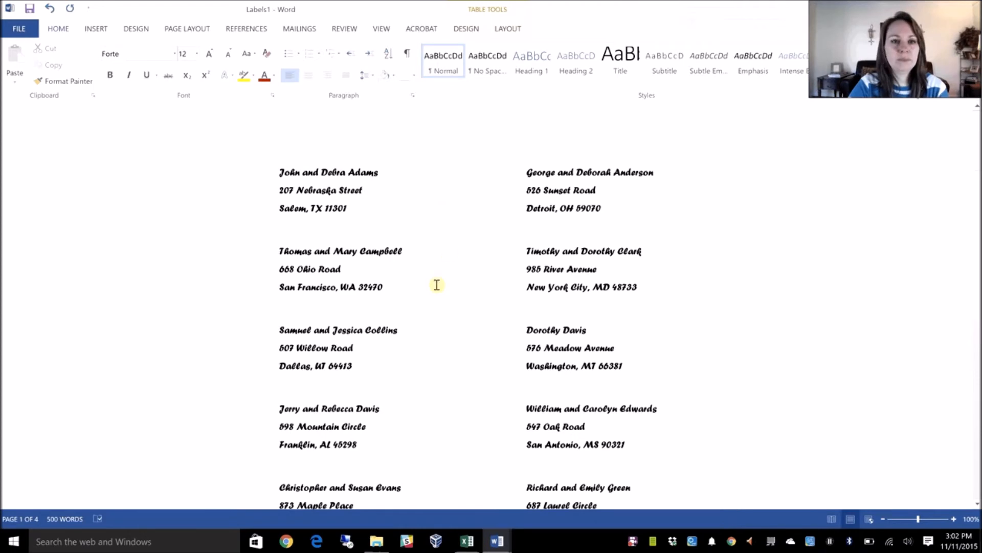
scroll(436, 283, down, 12)
scroll(465, 339, down, 10)
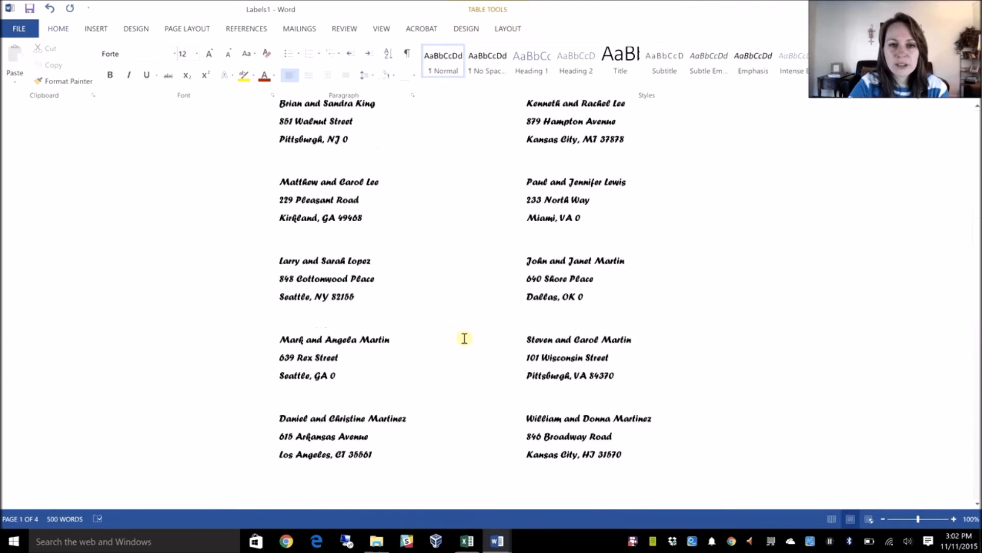
scroll(461, 328, down, 15)
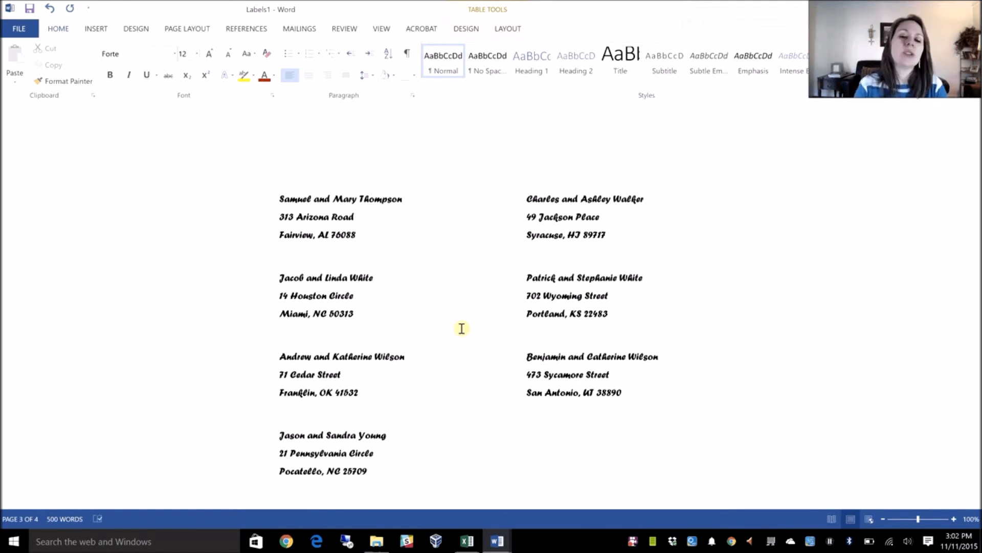
scroll(462, 328, down, 10)
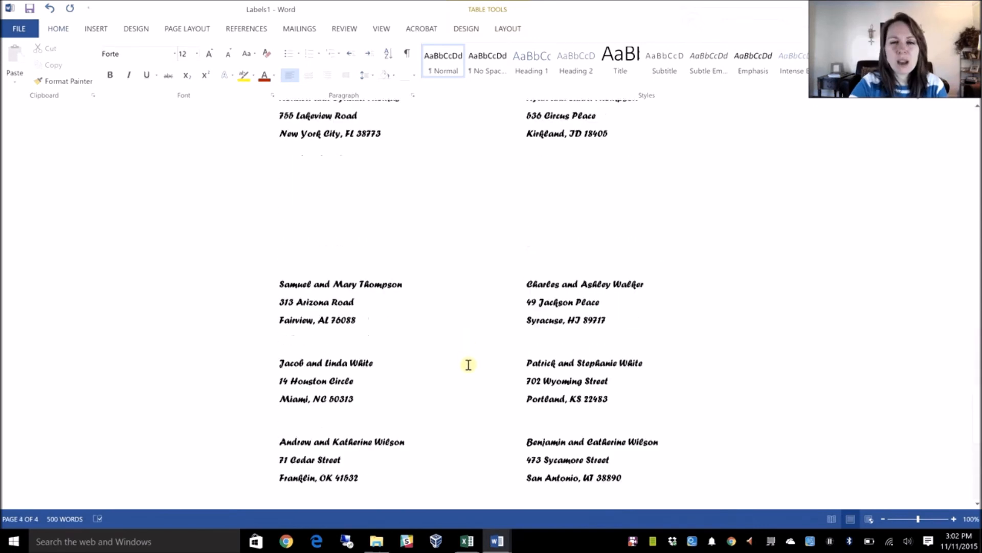
scroll(468, 365, up, 15)
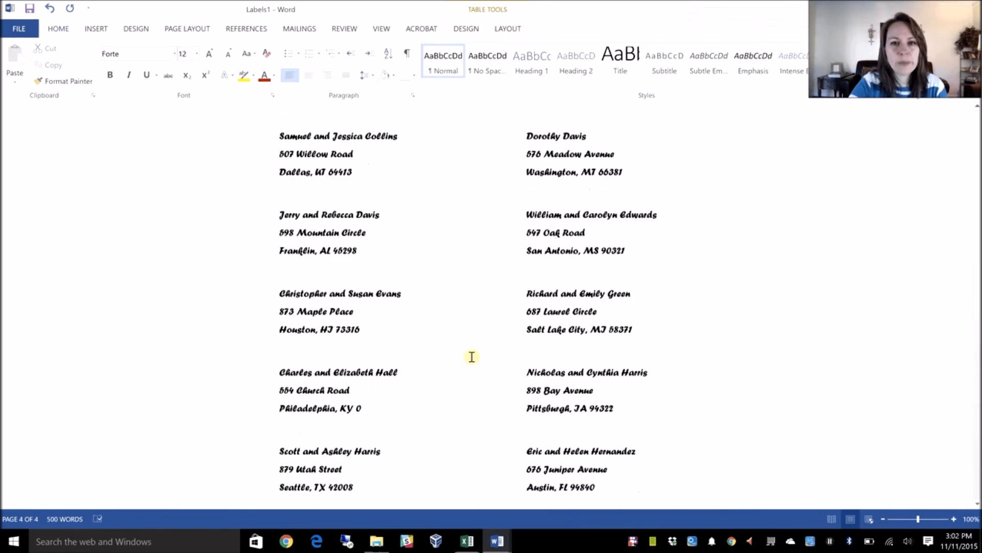